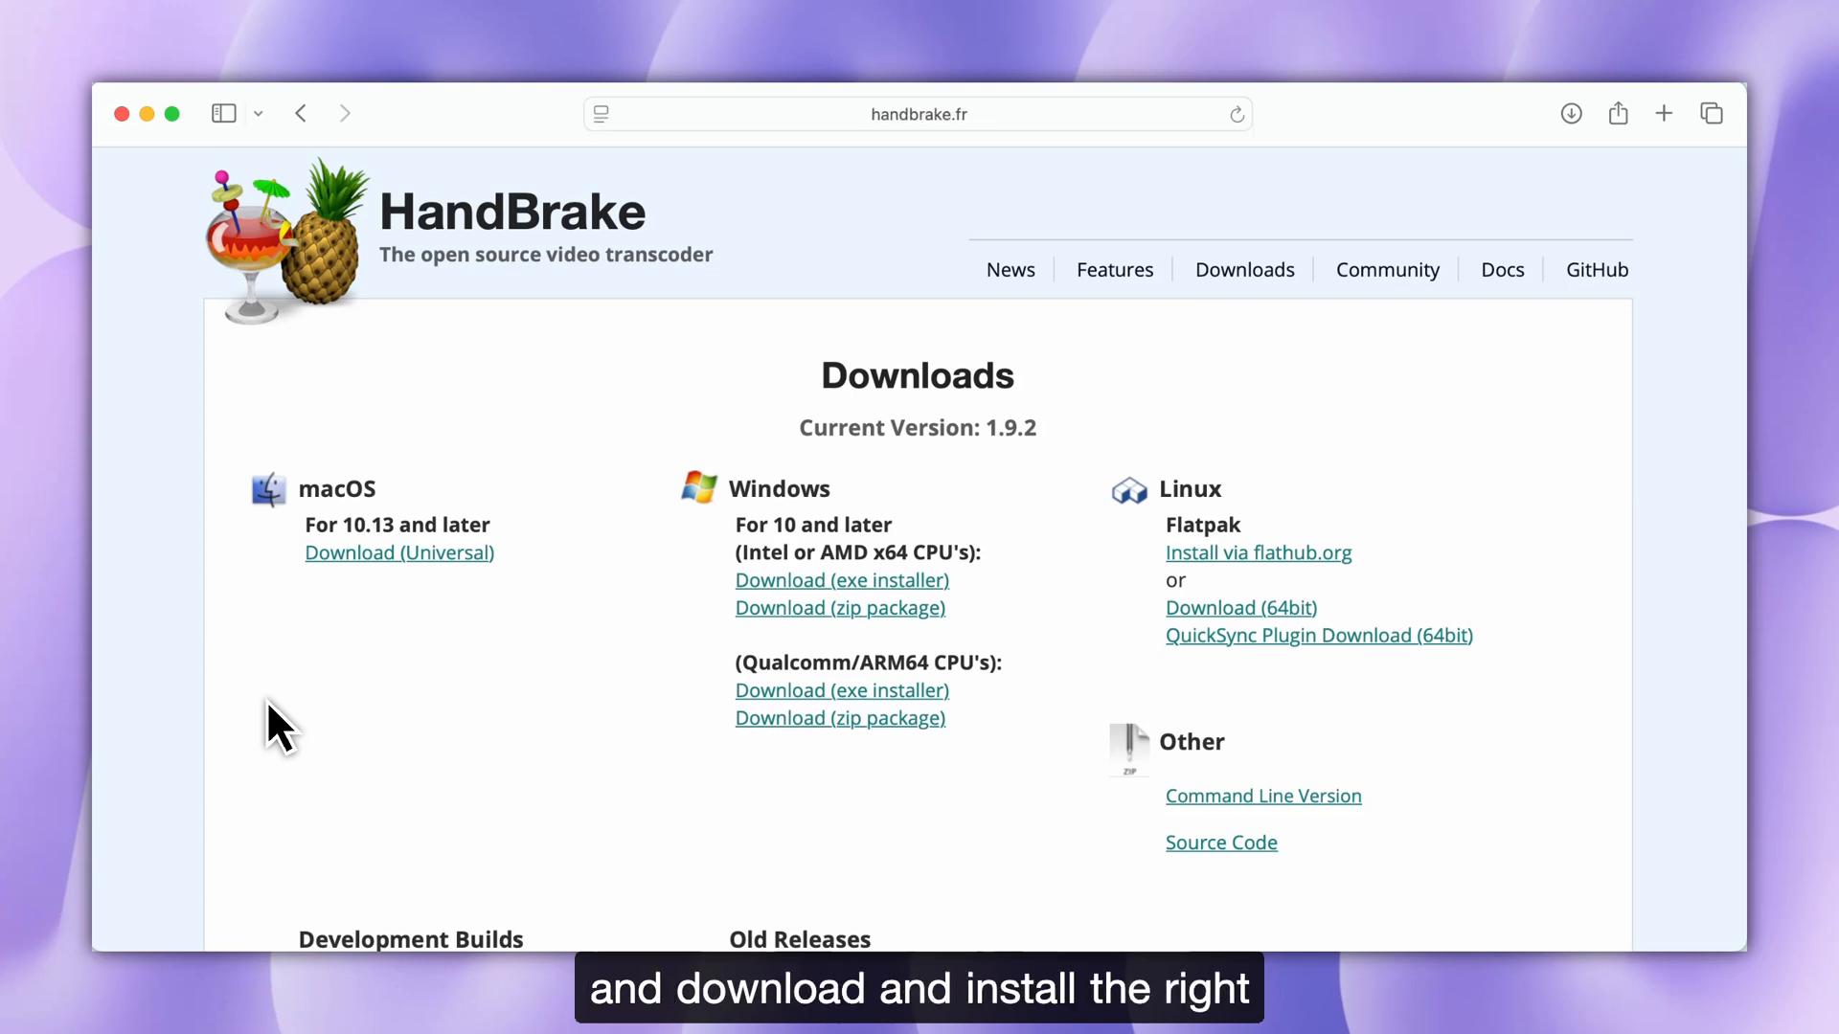
Switch from the current application over to HandBrake.
key(super+Tab)
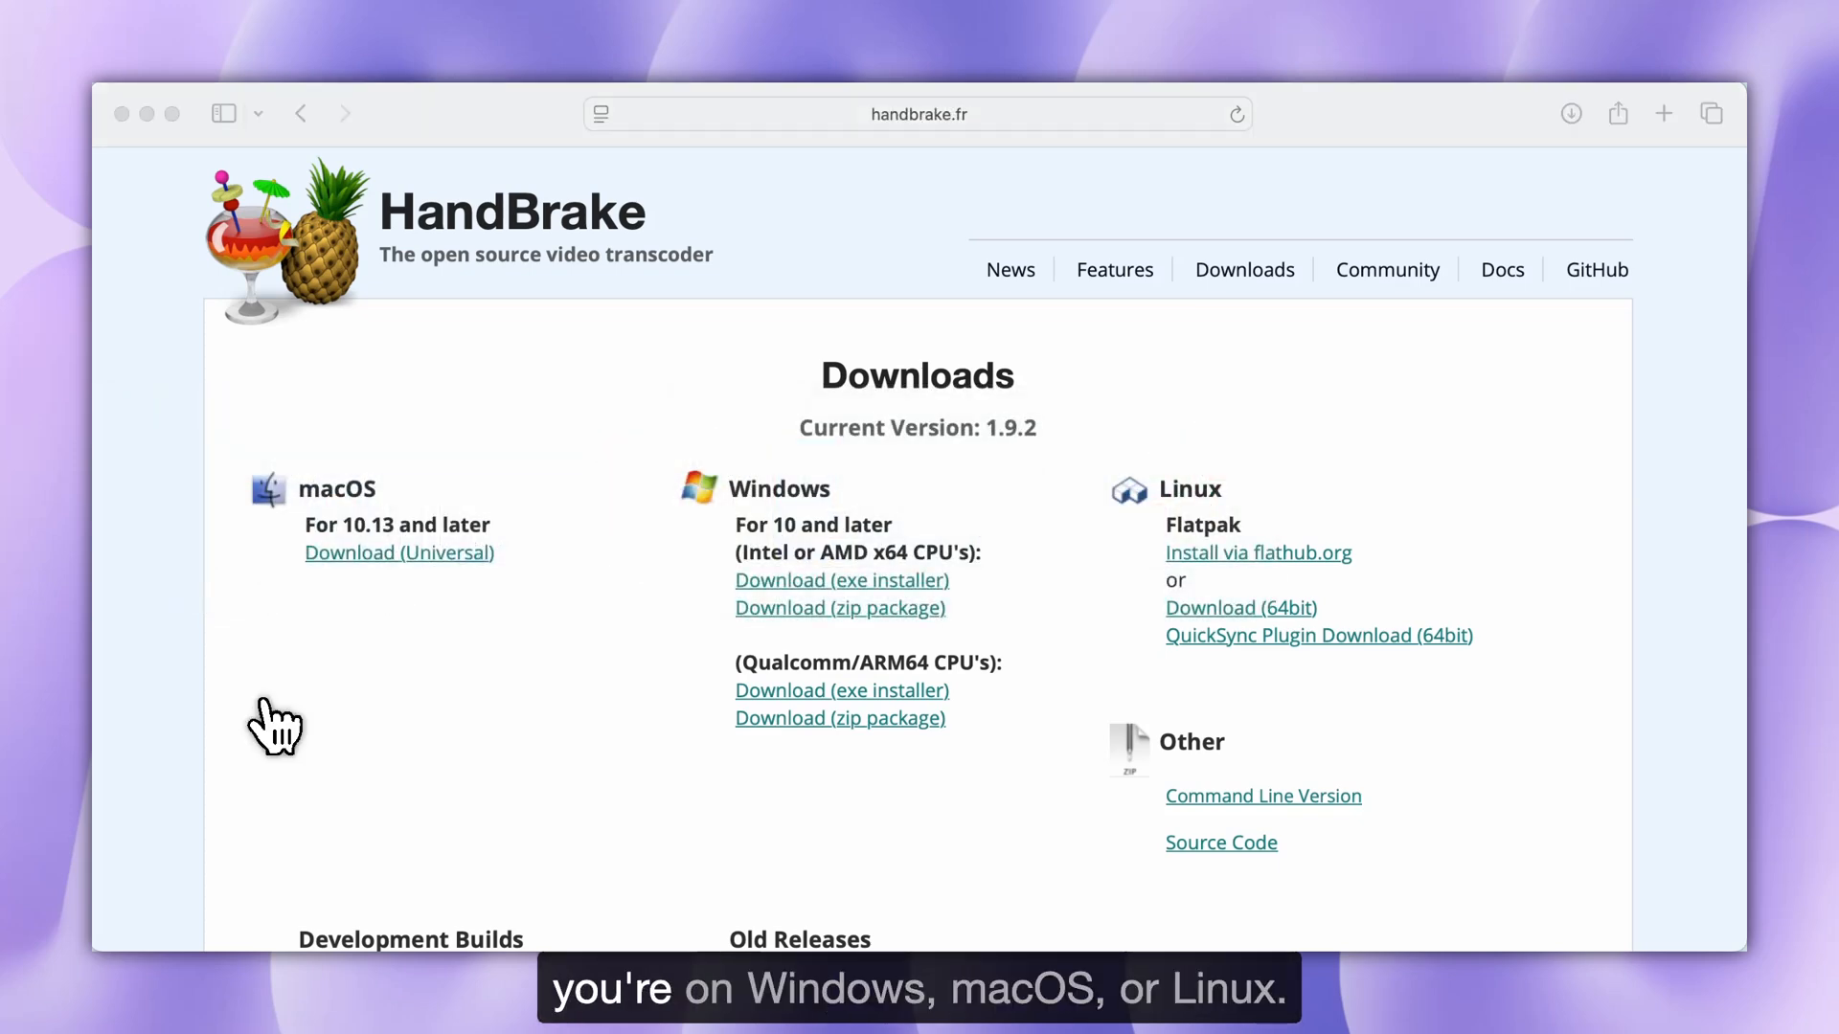
key(super+Tab)
key(Tab)
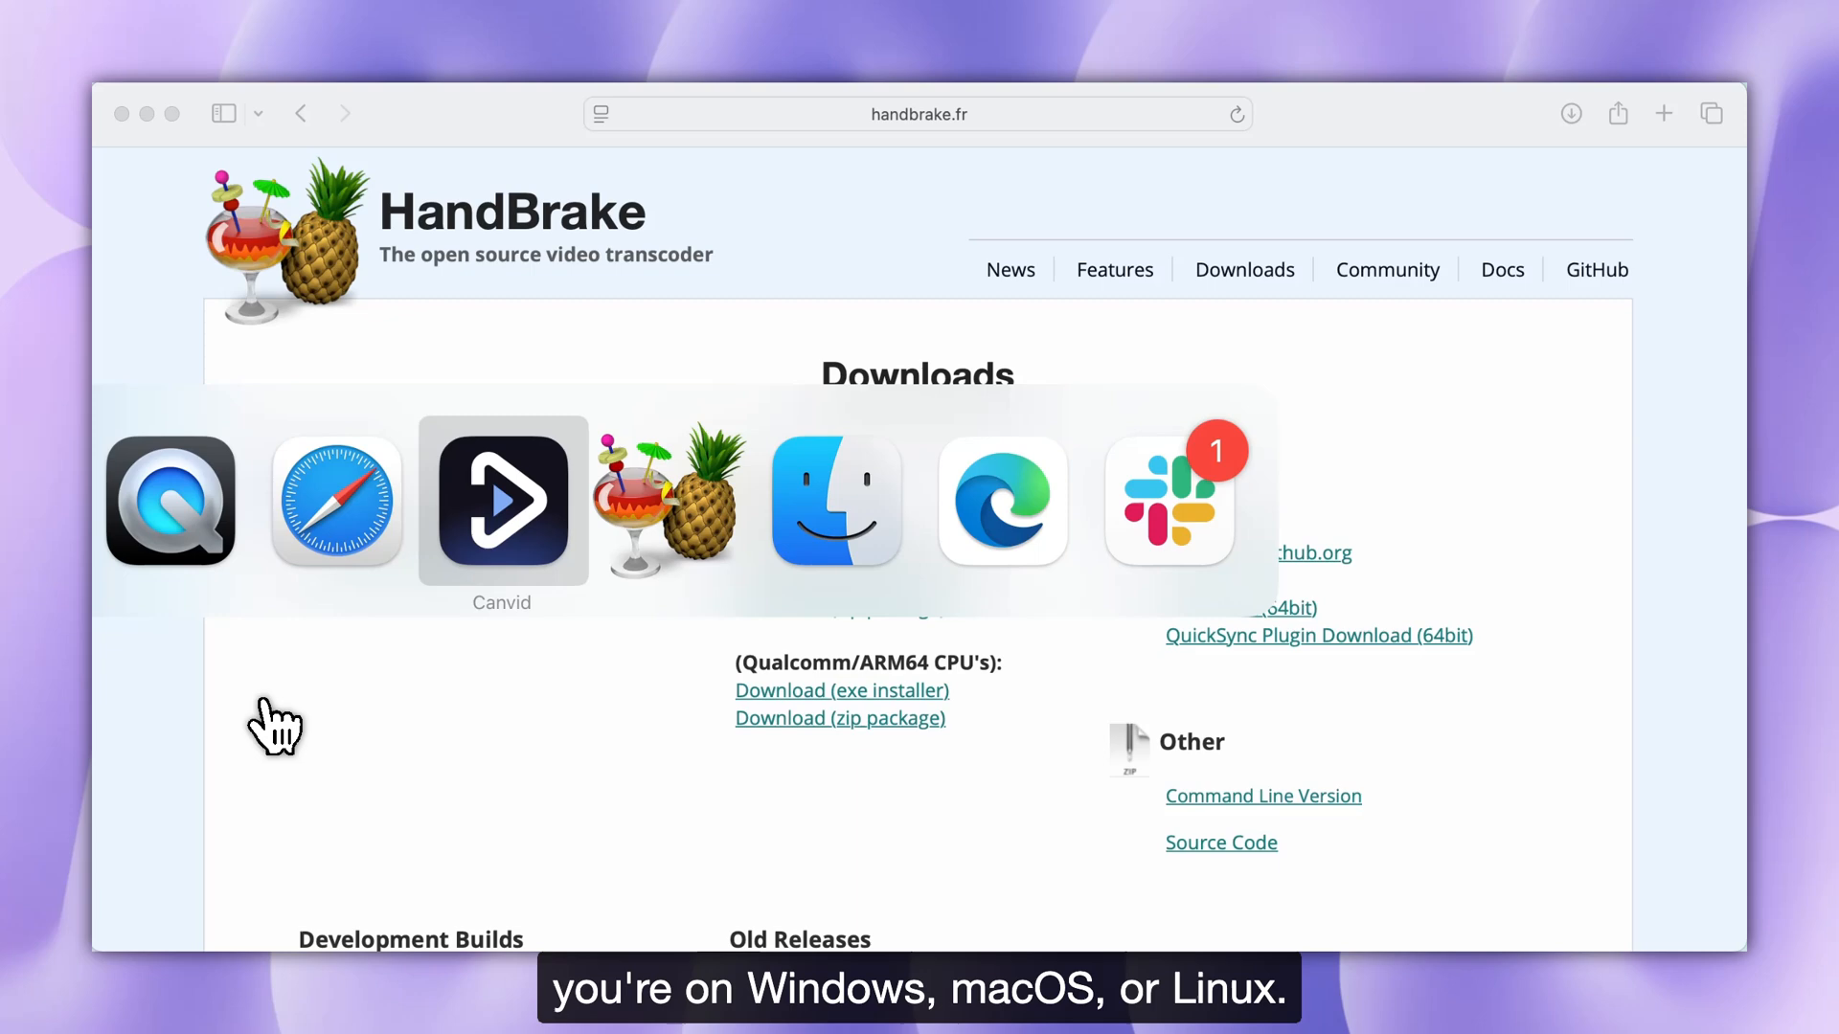
key(Tab)
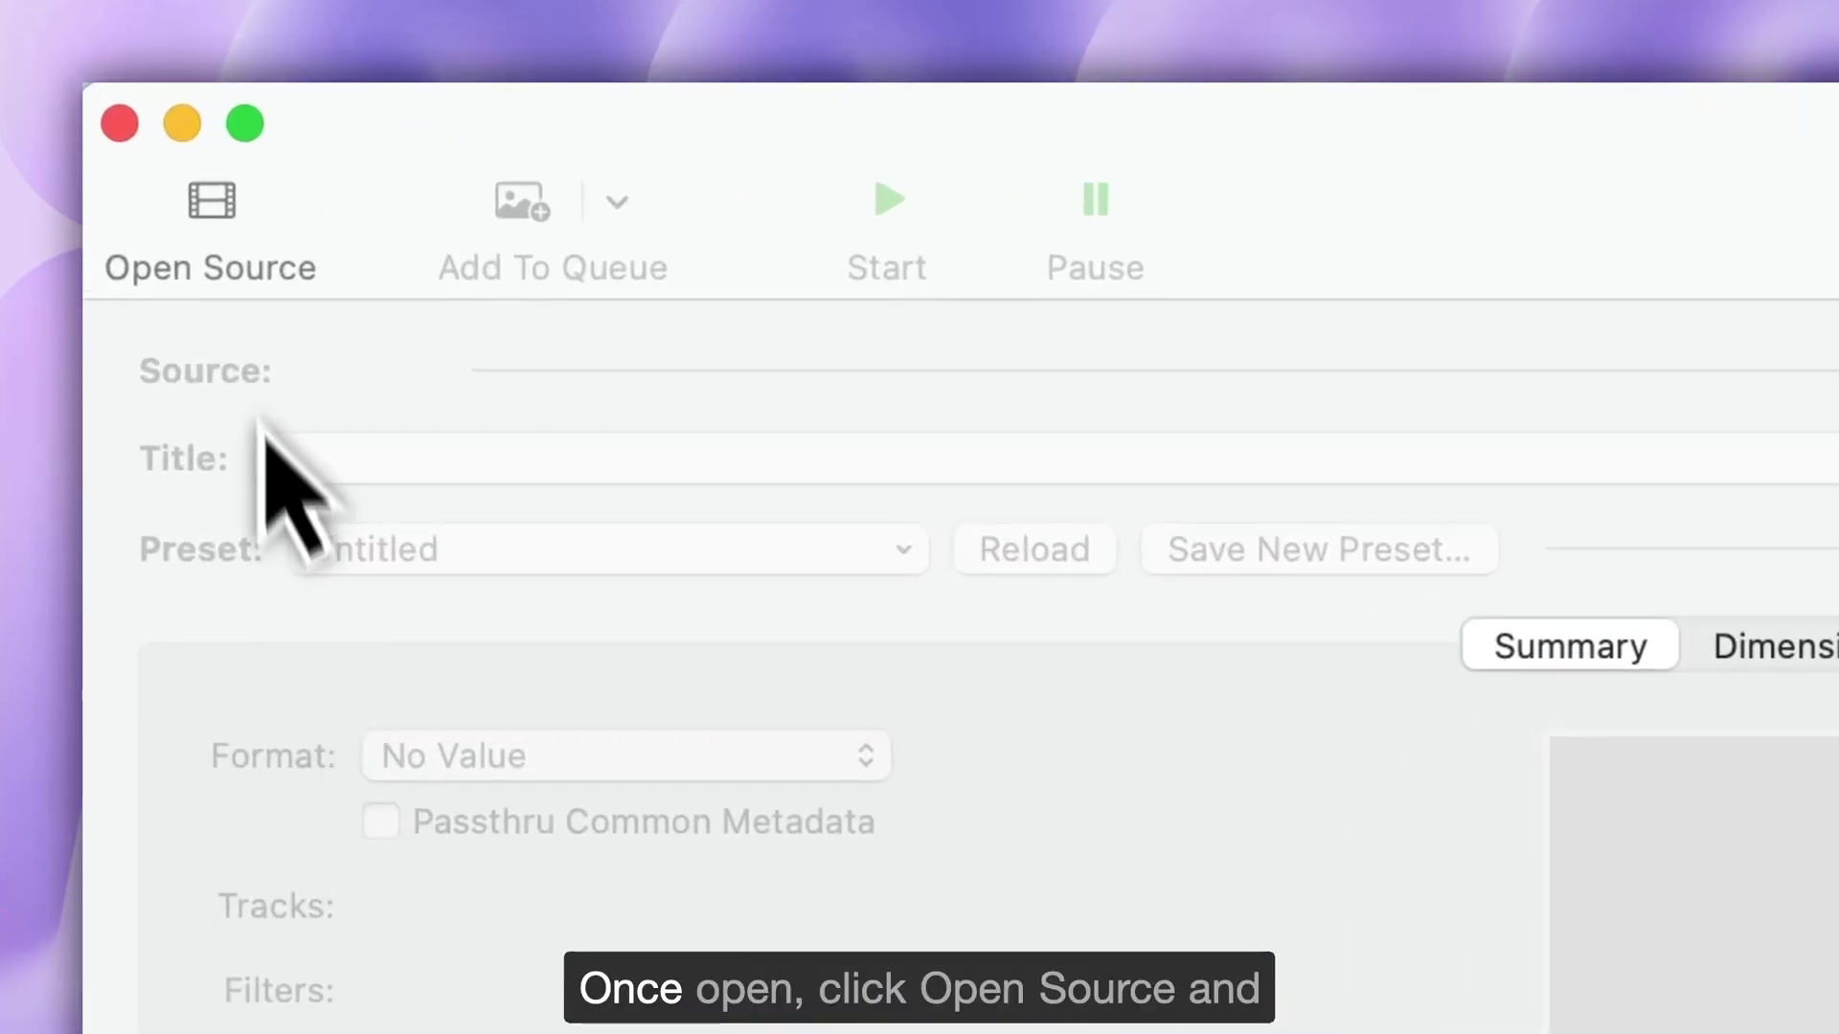
Load the CANVID .mov recording from the Canvid folder as the source.
click(143, 137)
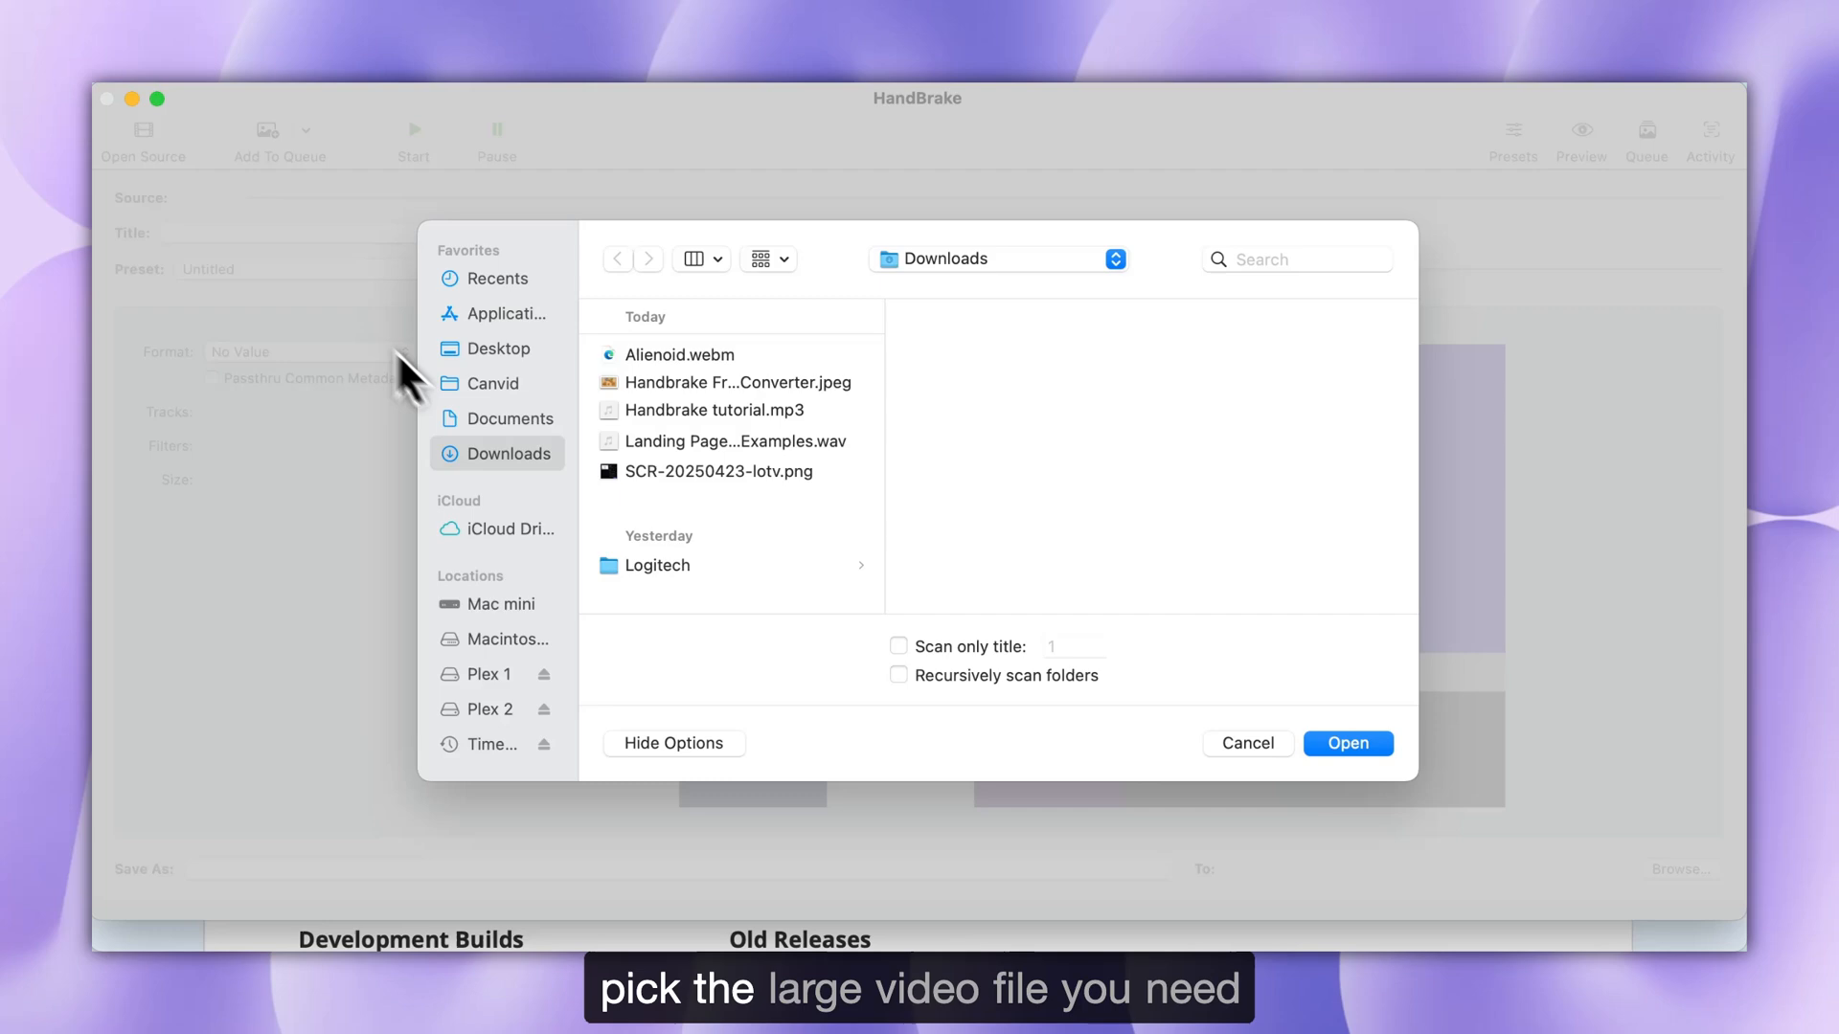
click(491, 384)
click(689, 356)
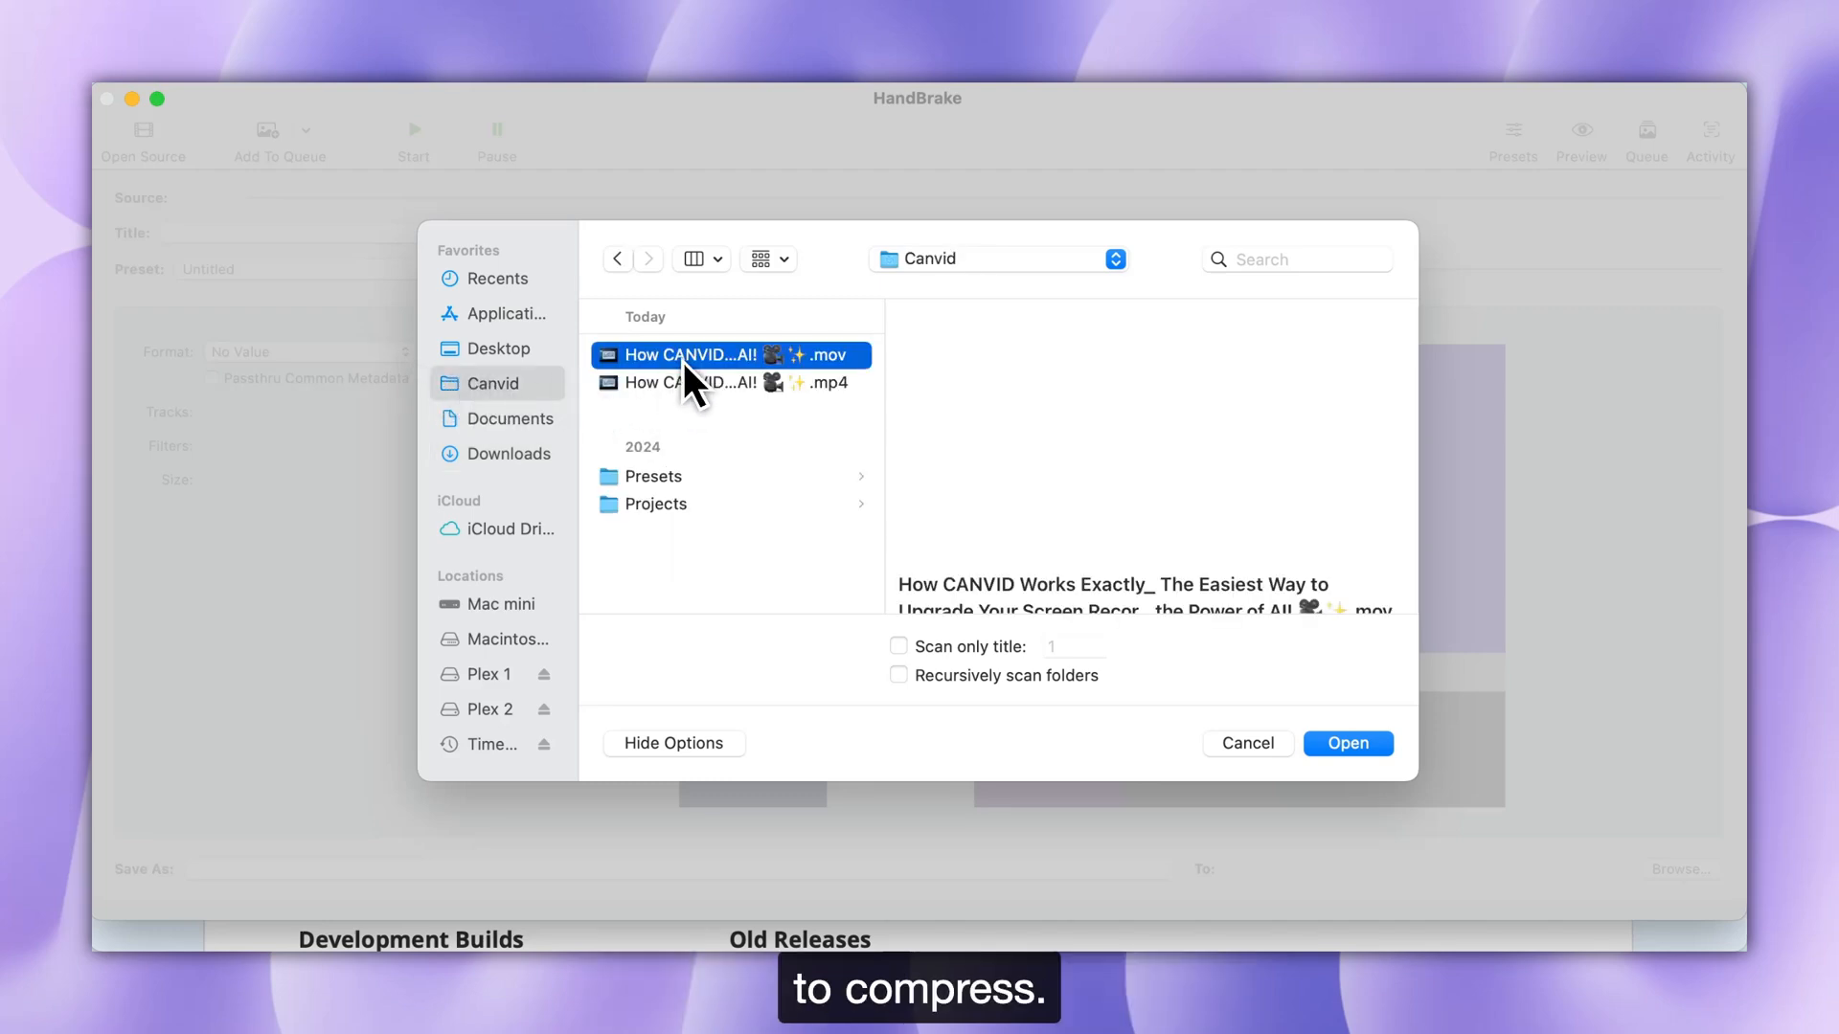
click(1347, 743)
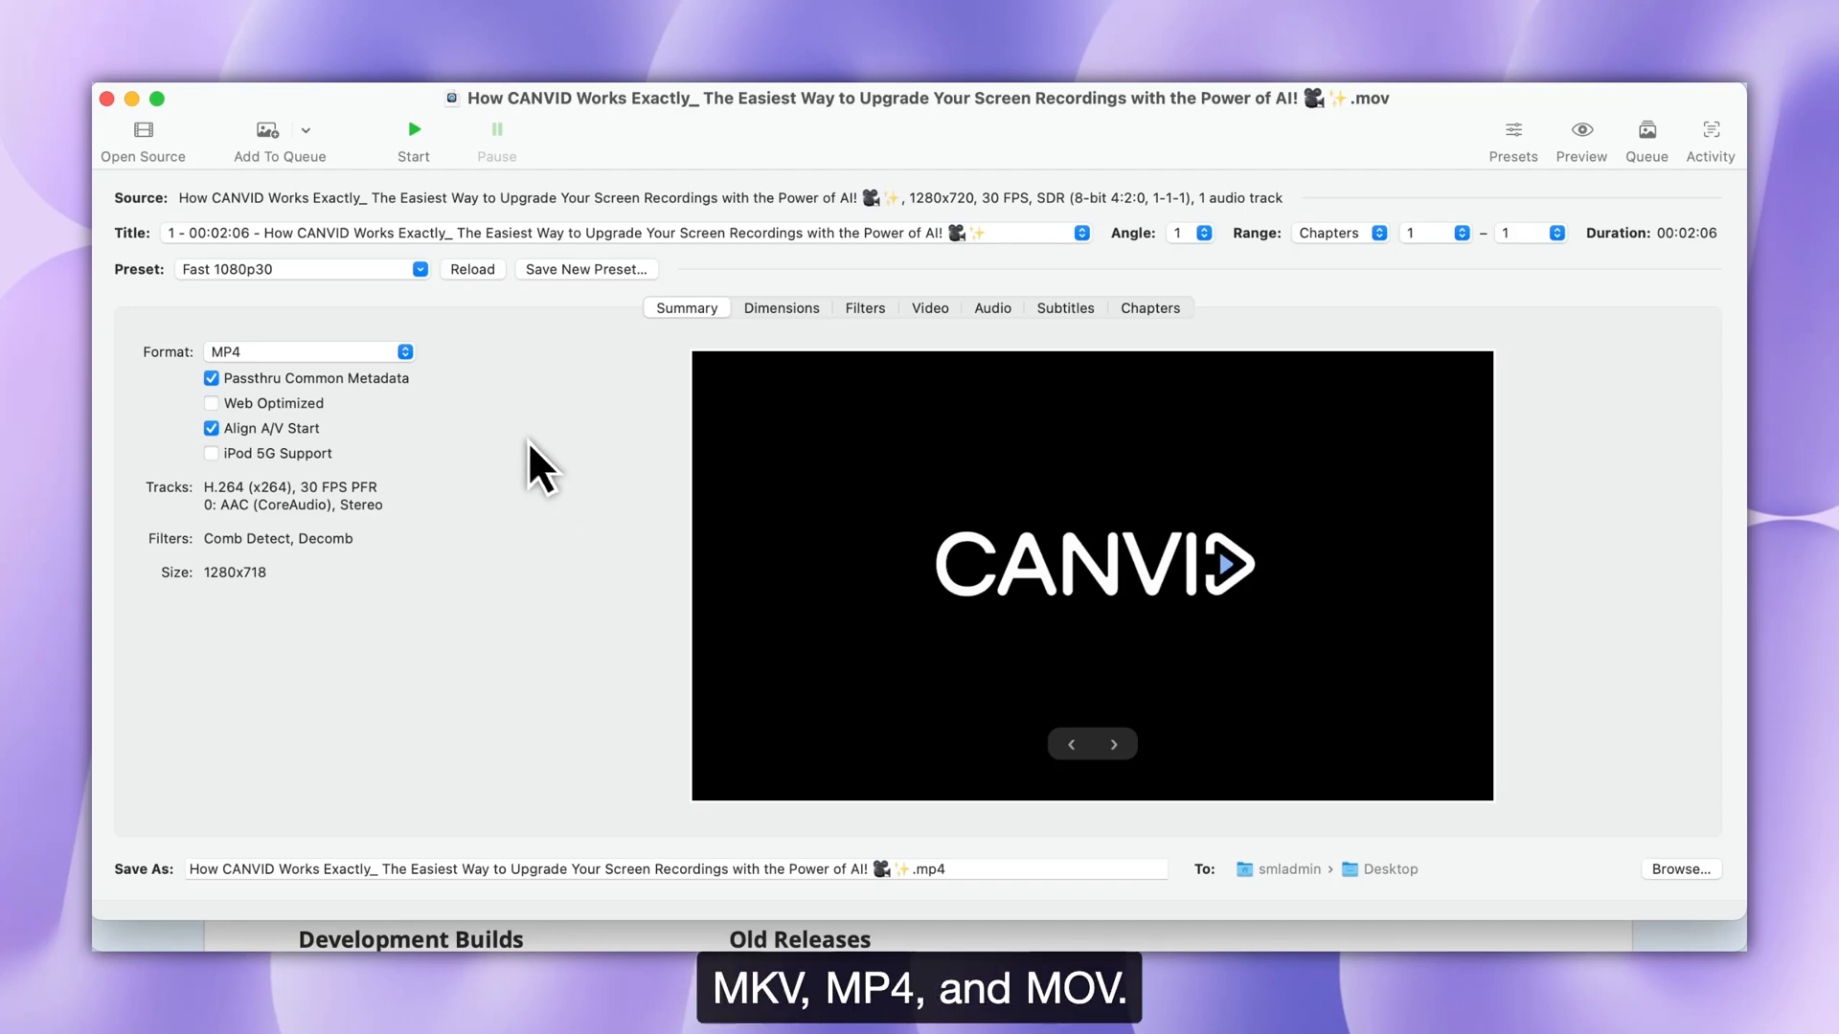
Keep MP4 as the container and set the save destination to the Canvid folder under Movies.
click(405, 352)
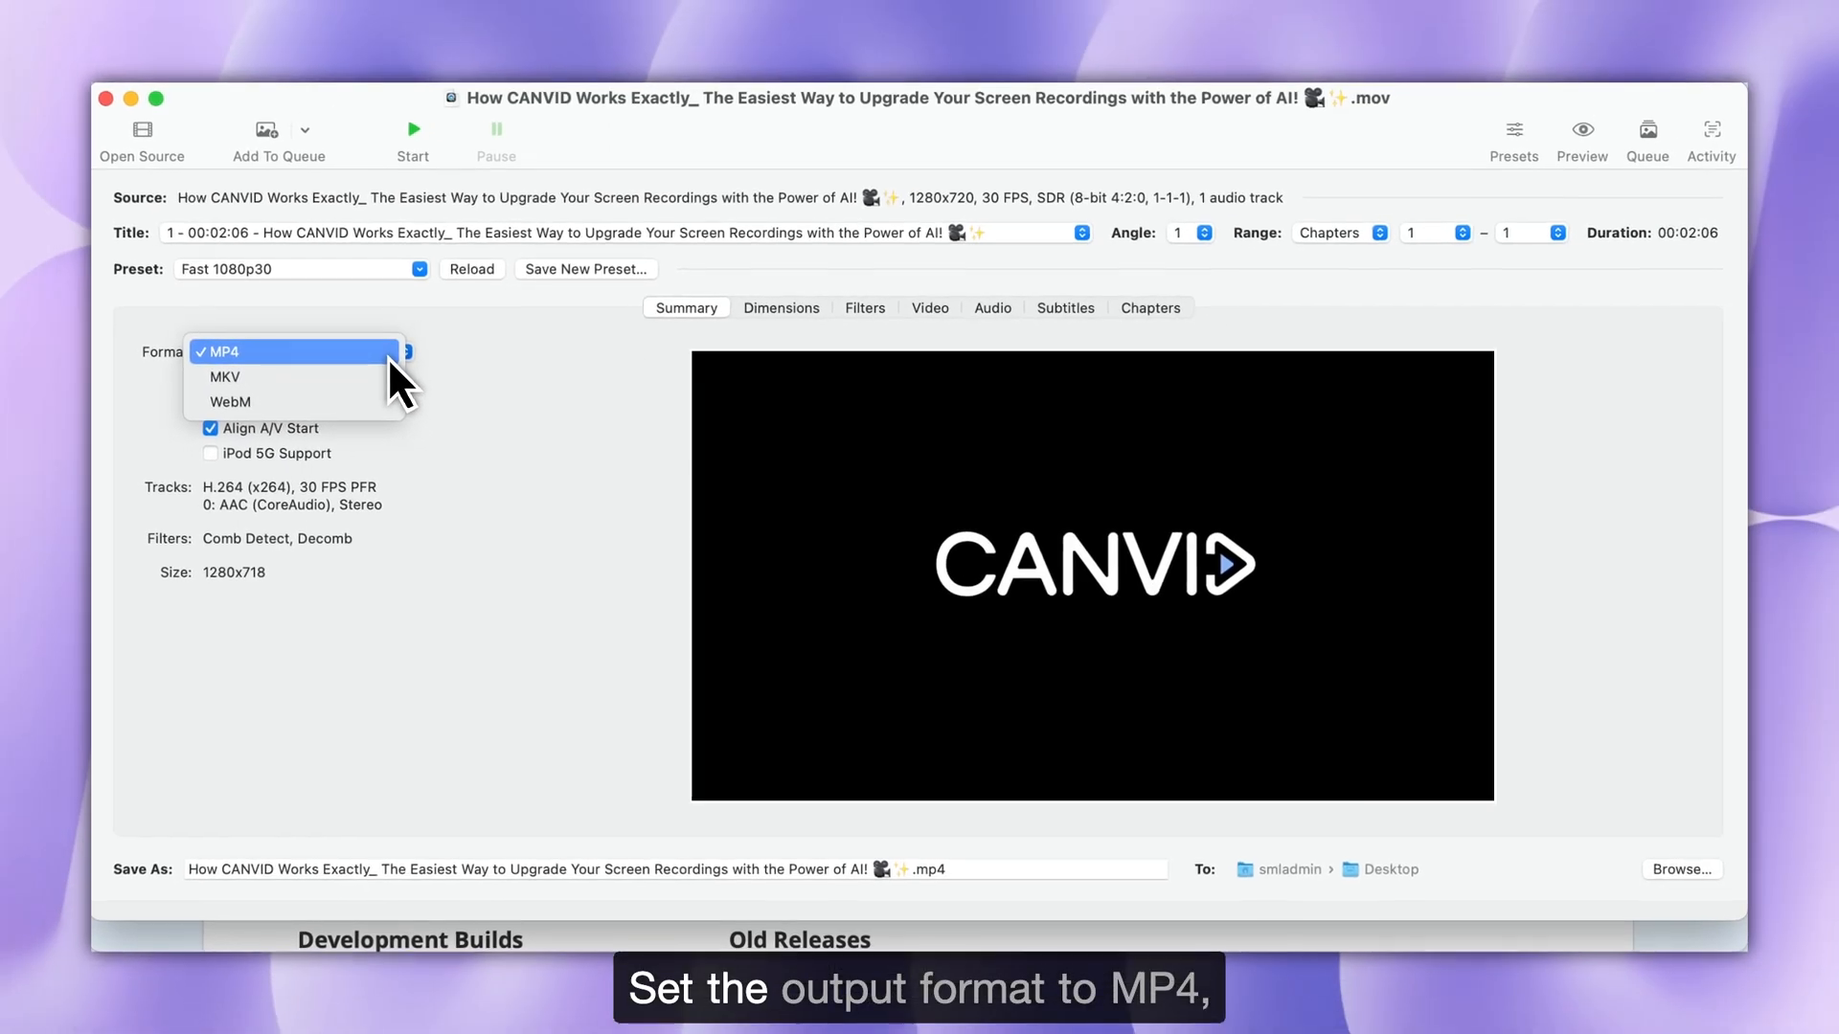
click(840, 423)
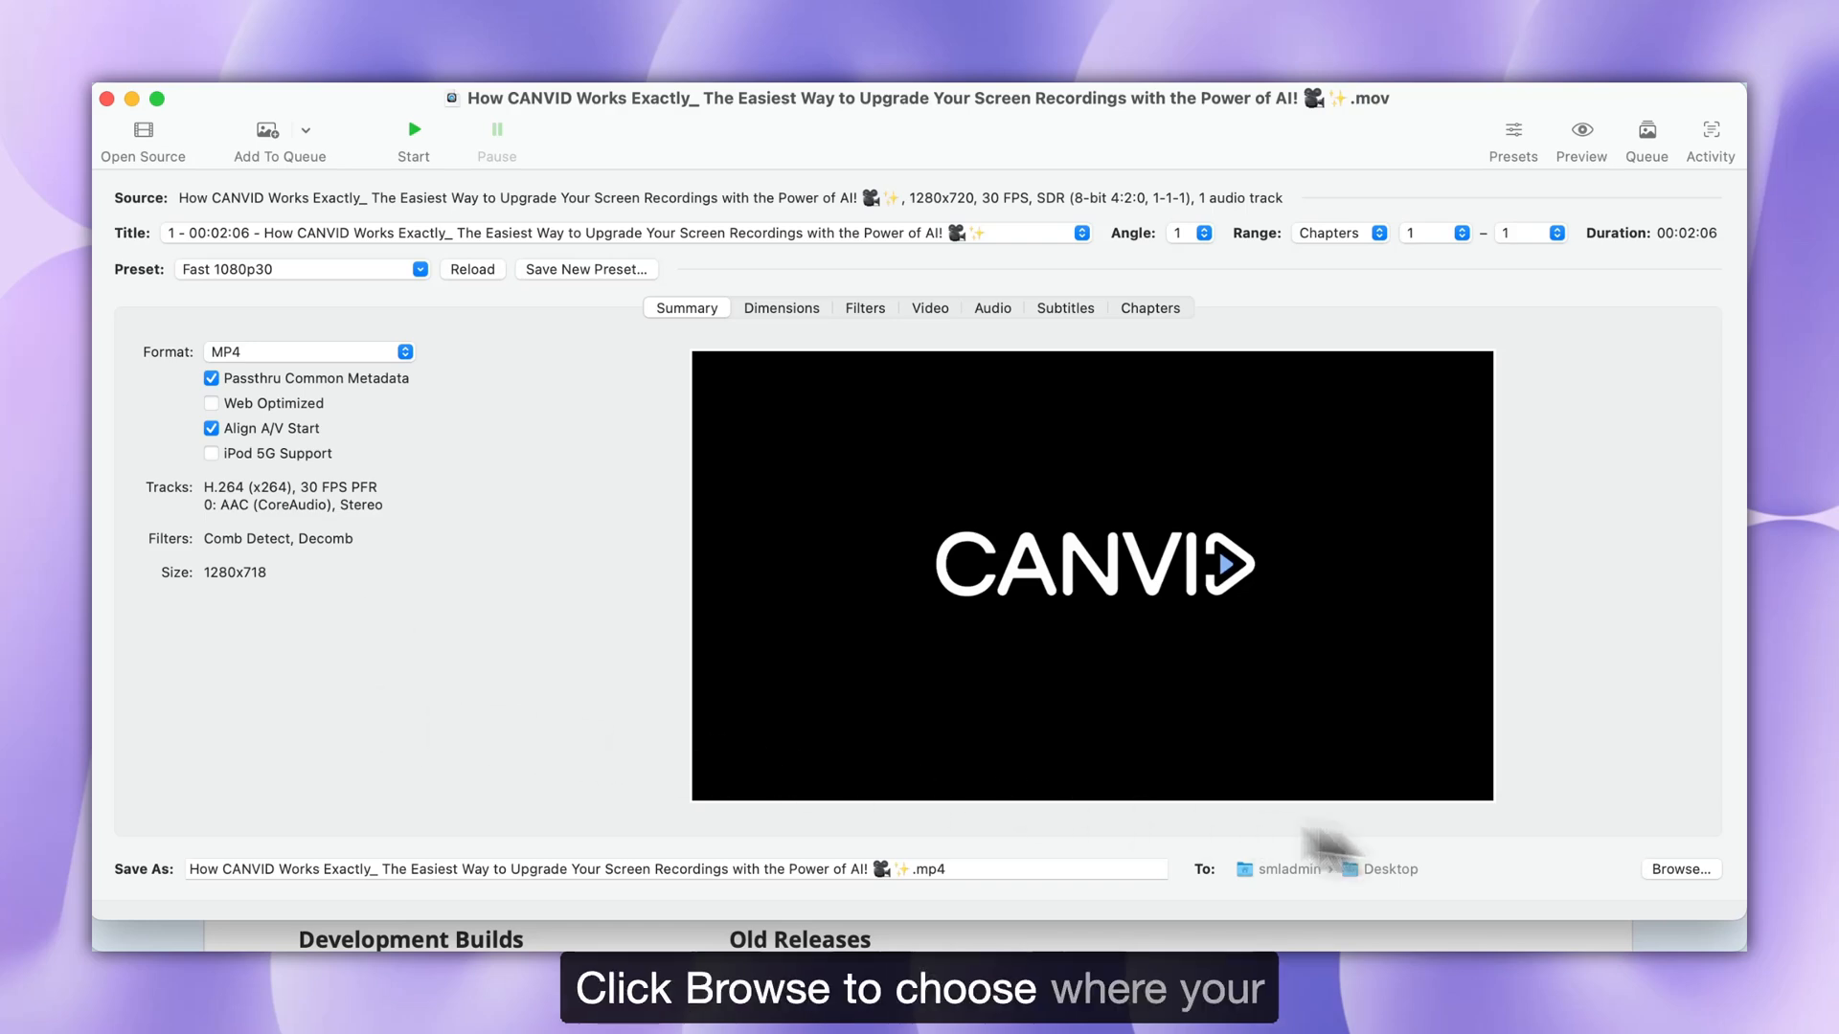
click(1661, 870)
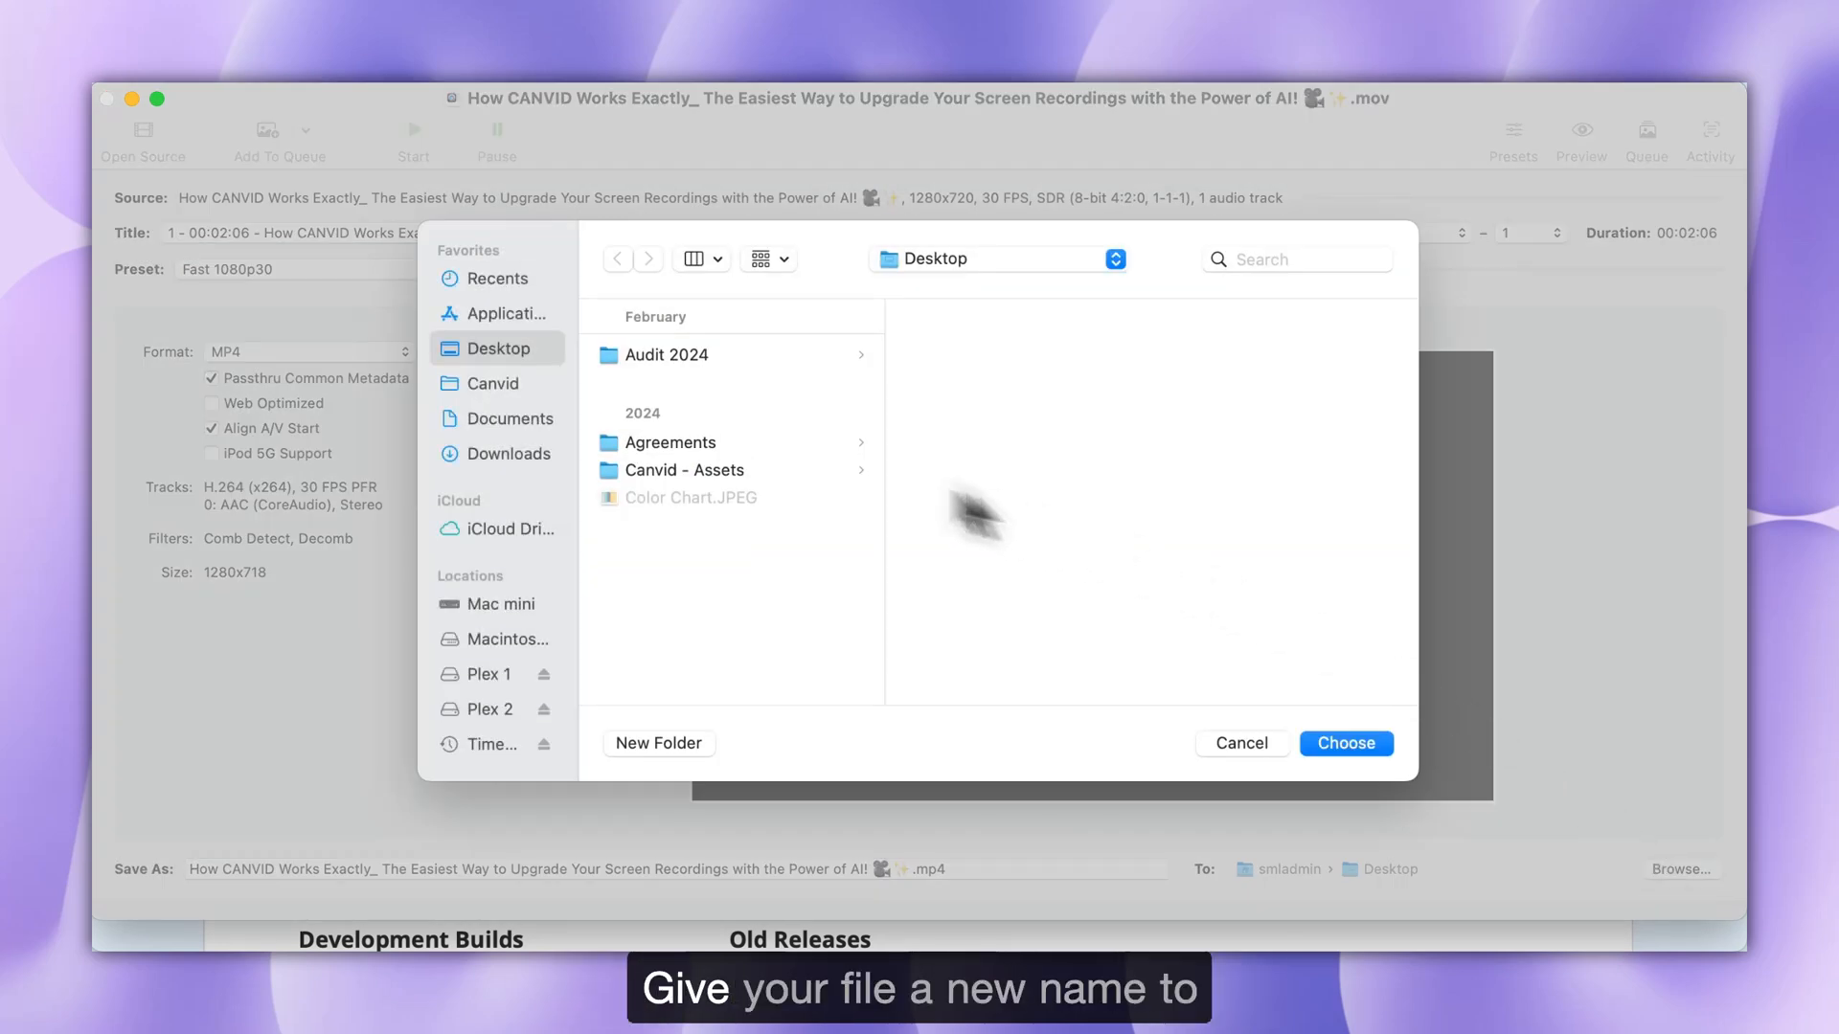
click(493, 384)
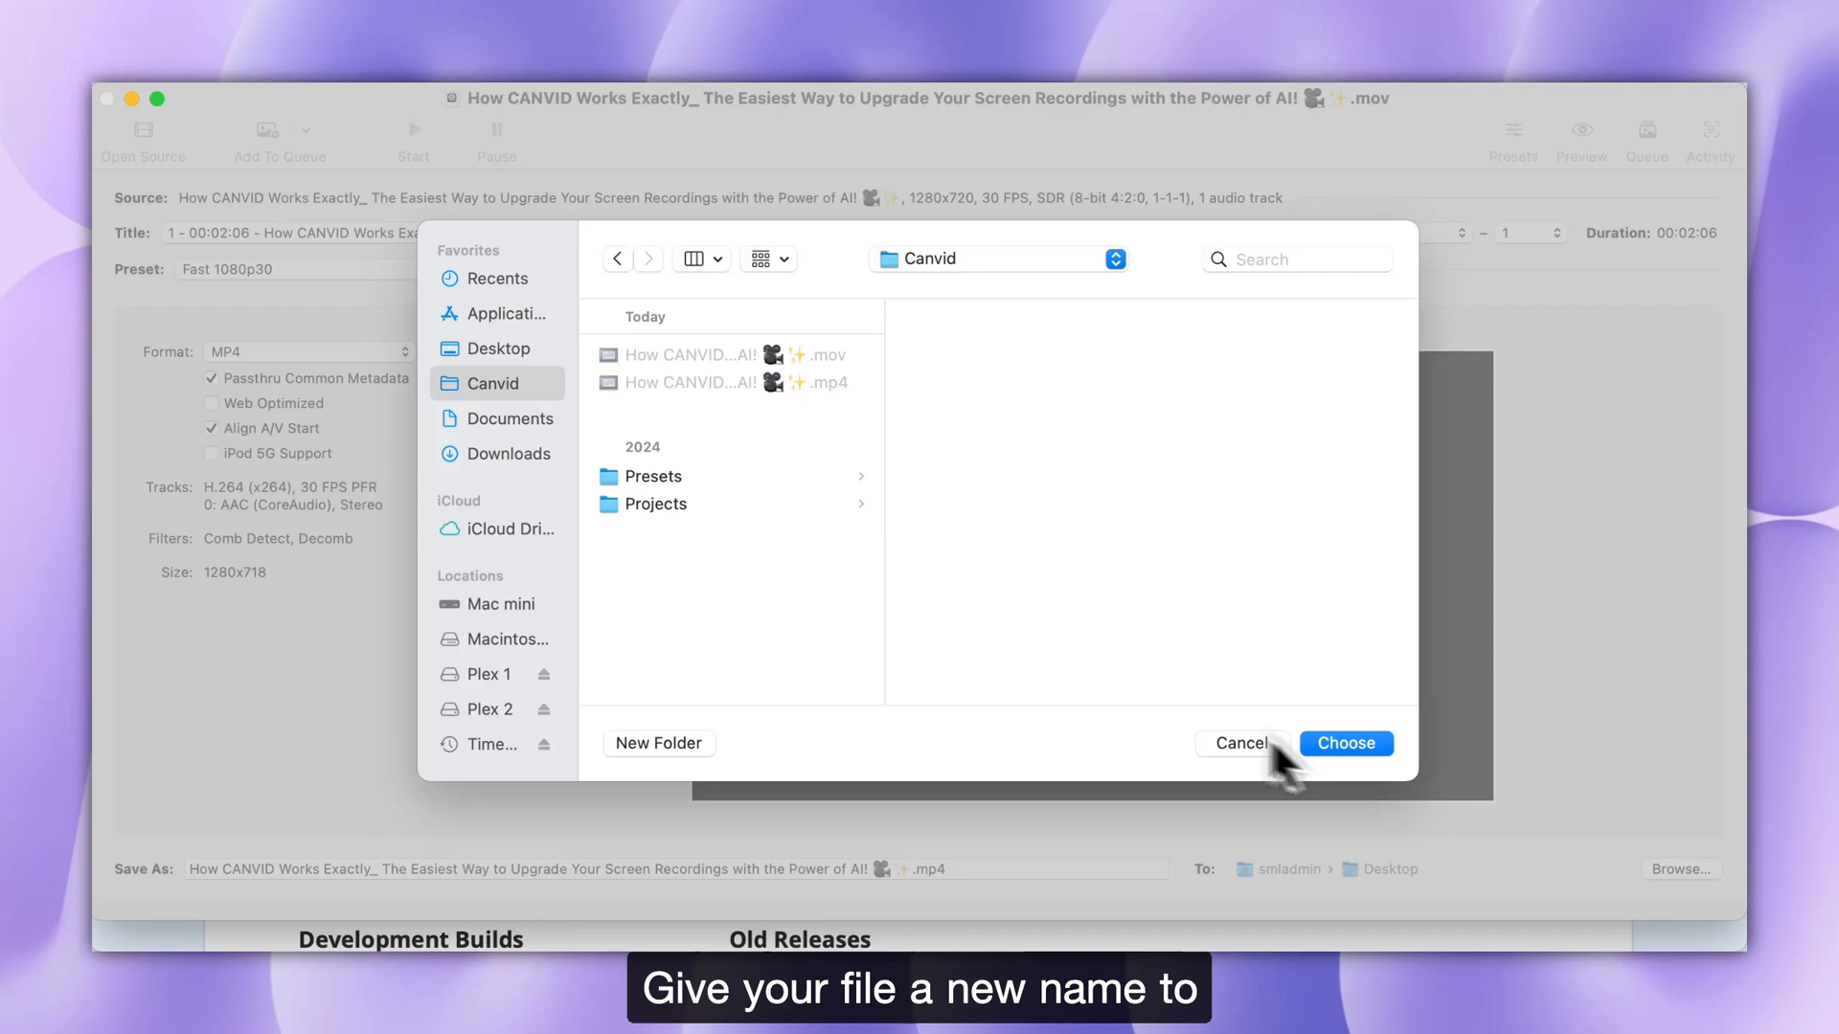
click(1346, 743)
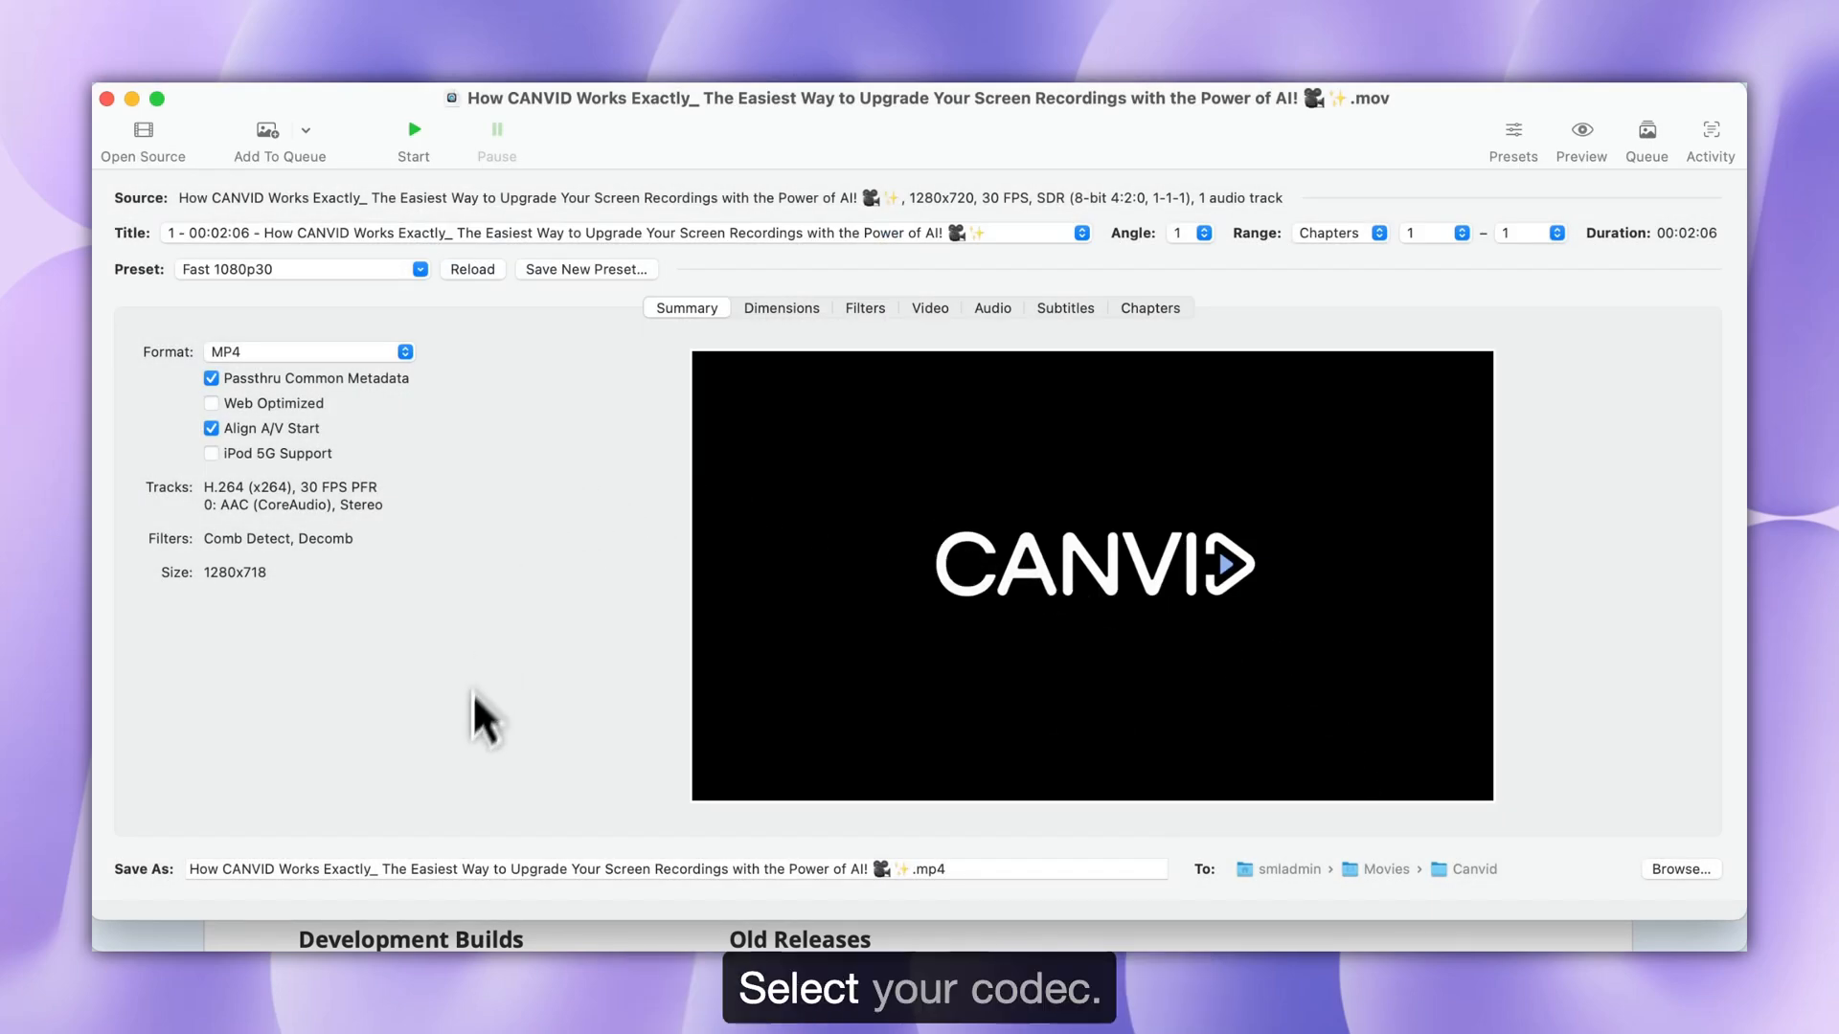
Remove the emoji from the output file name and set the video encoder to H.265 (x265).
click(879, 869)
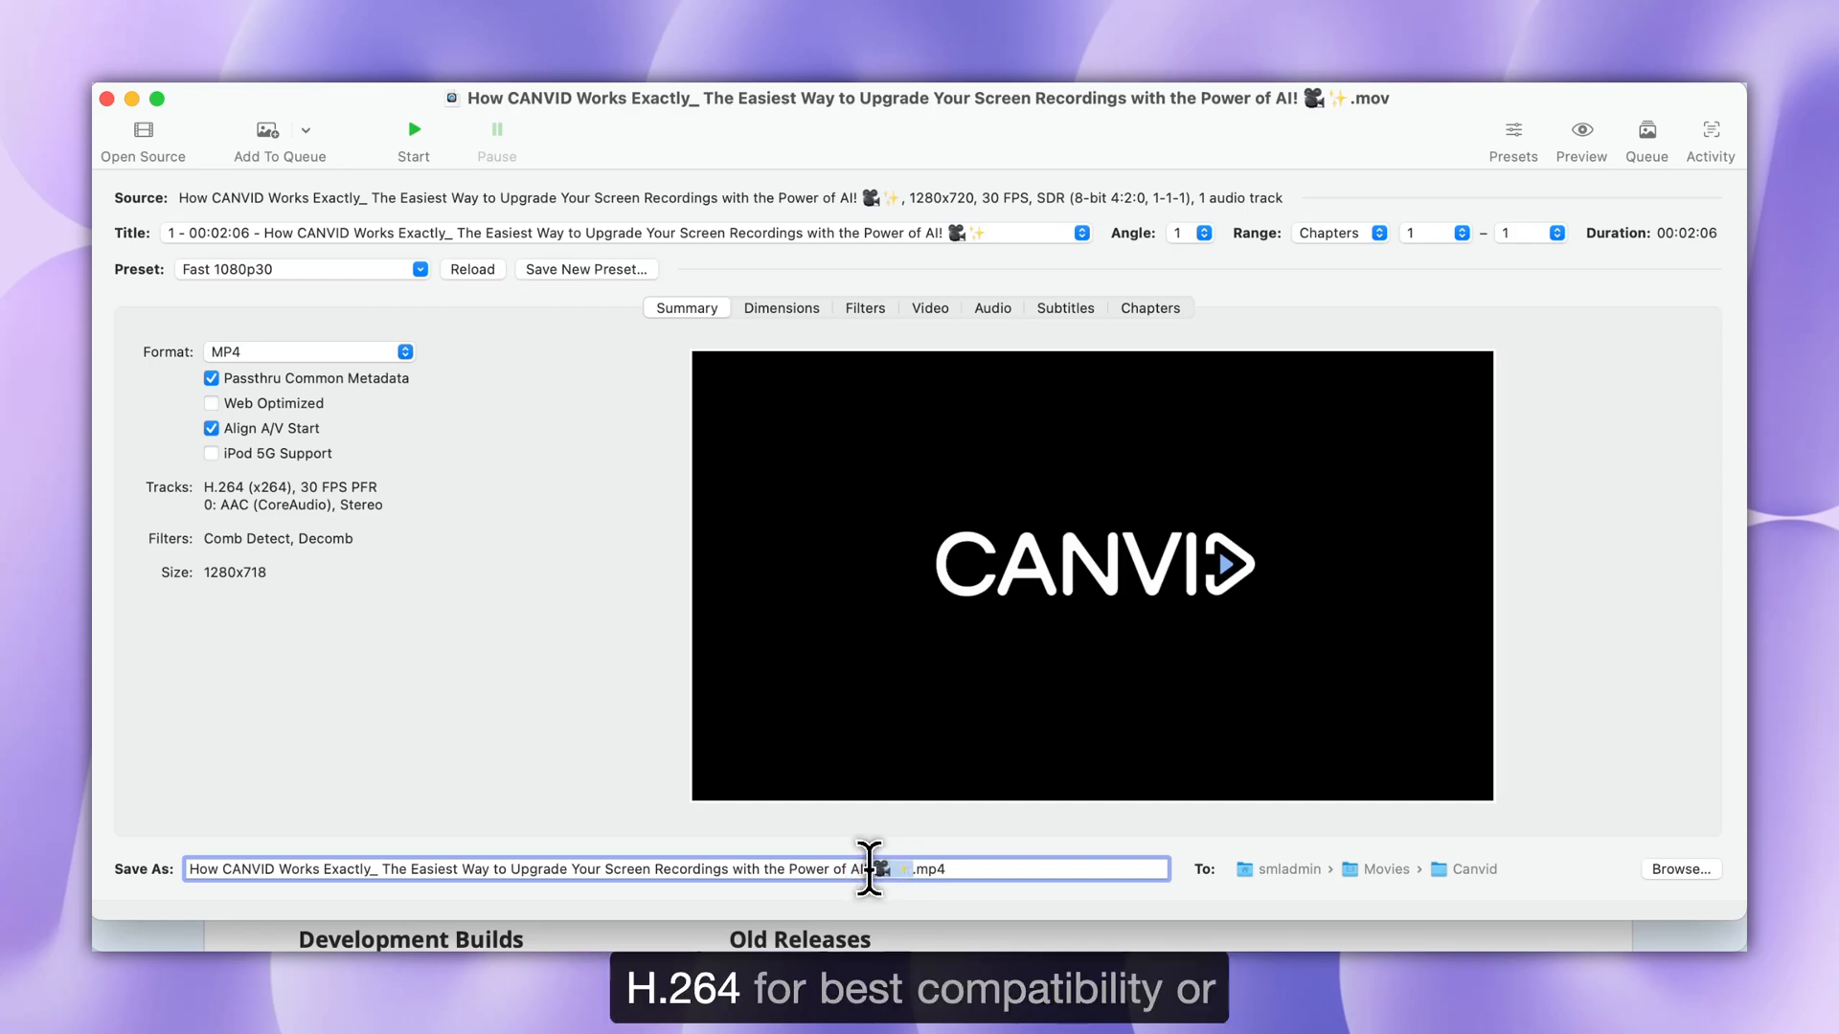
key(Delete)
key(Delete)
click(928, 309)
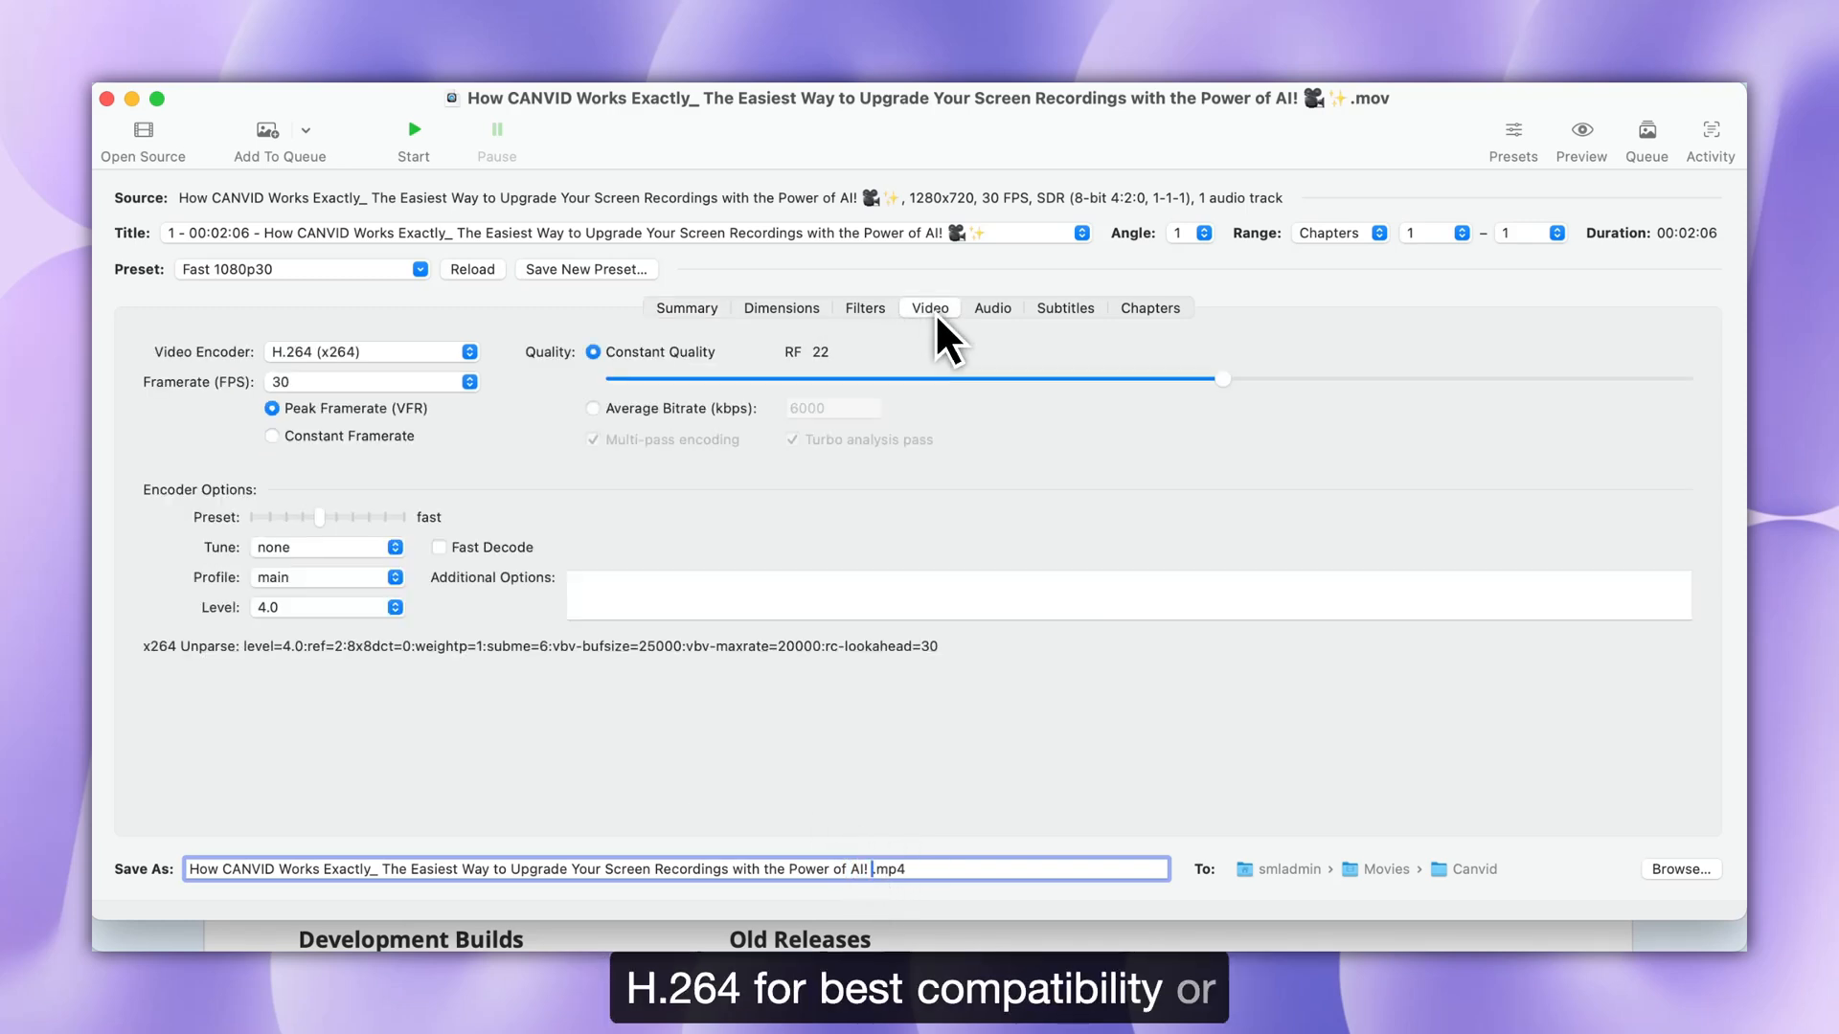
click(468, 351)
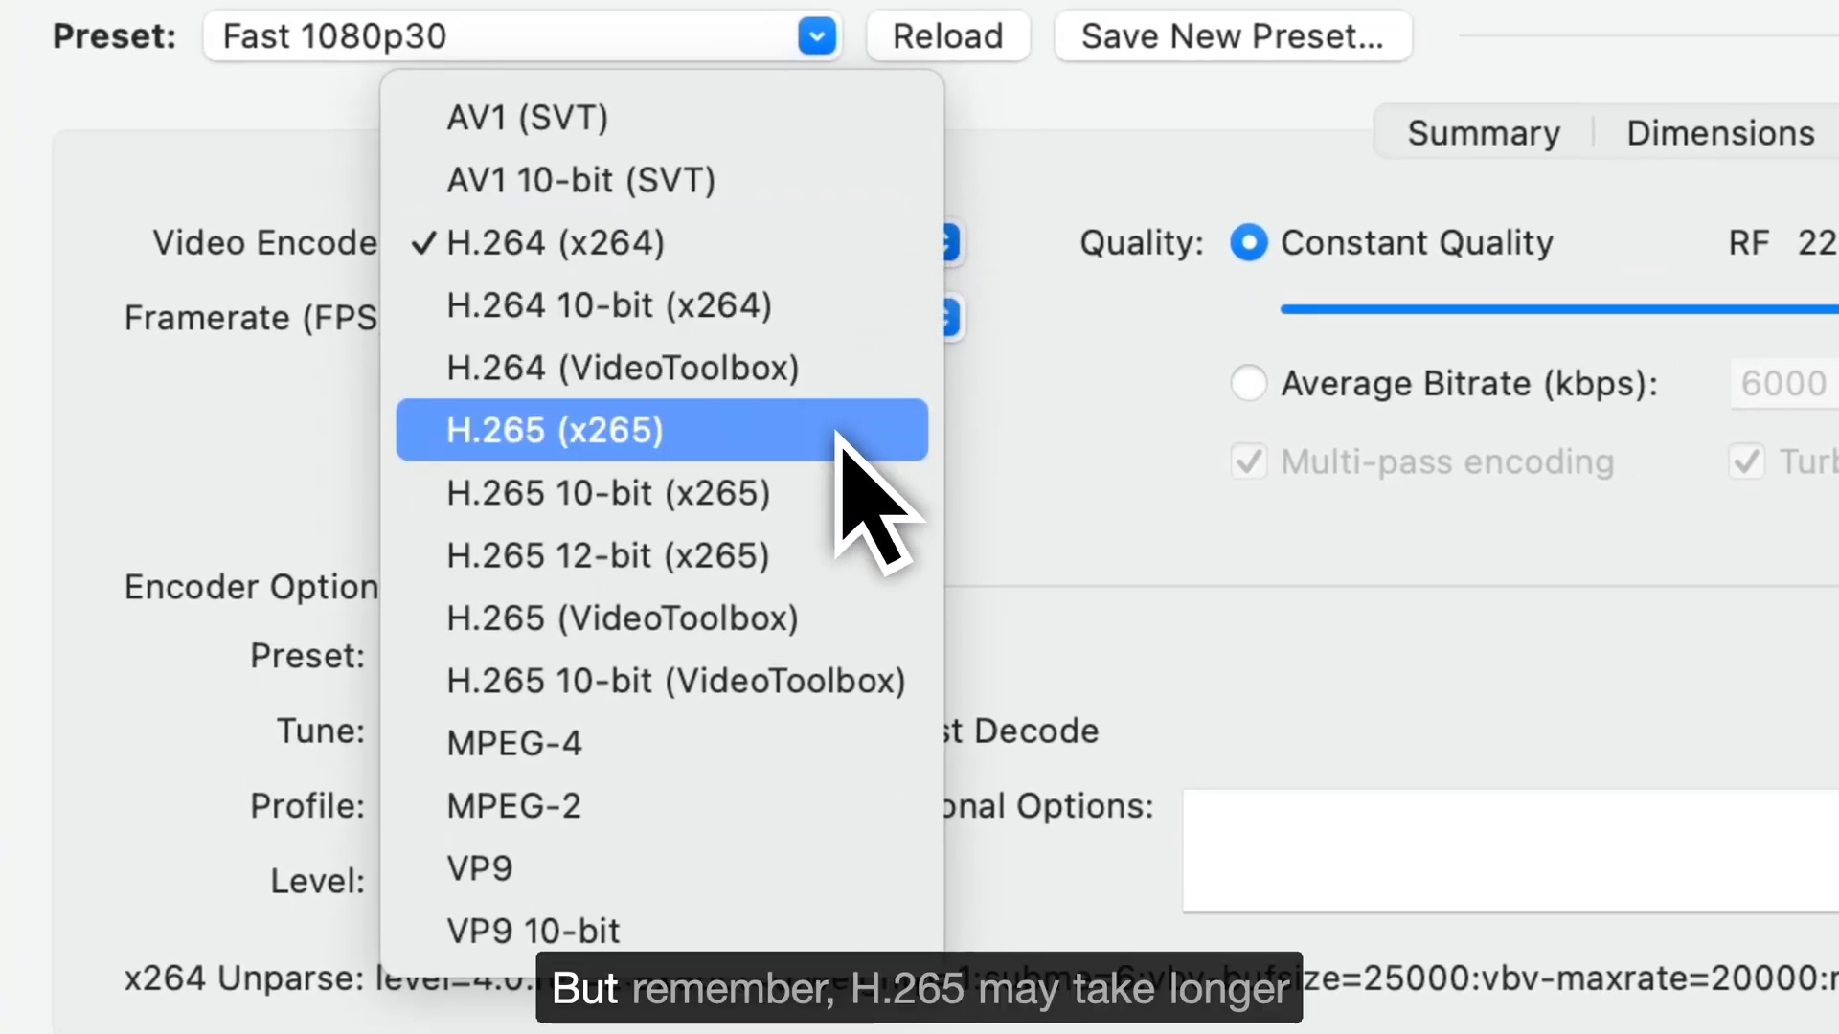
click(841, 439)
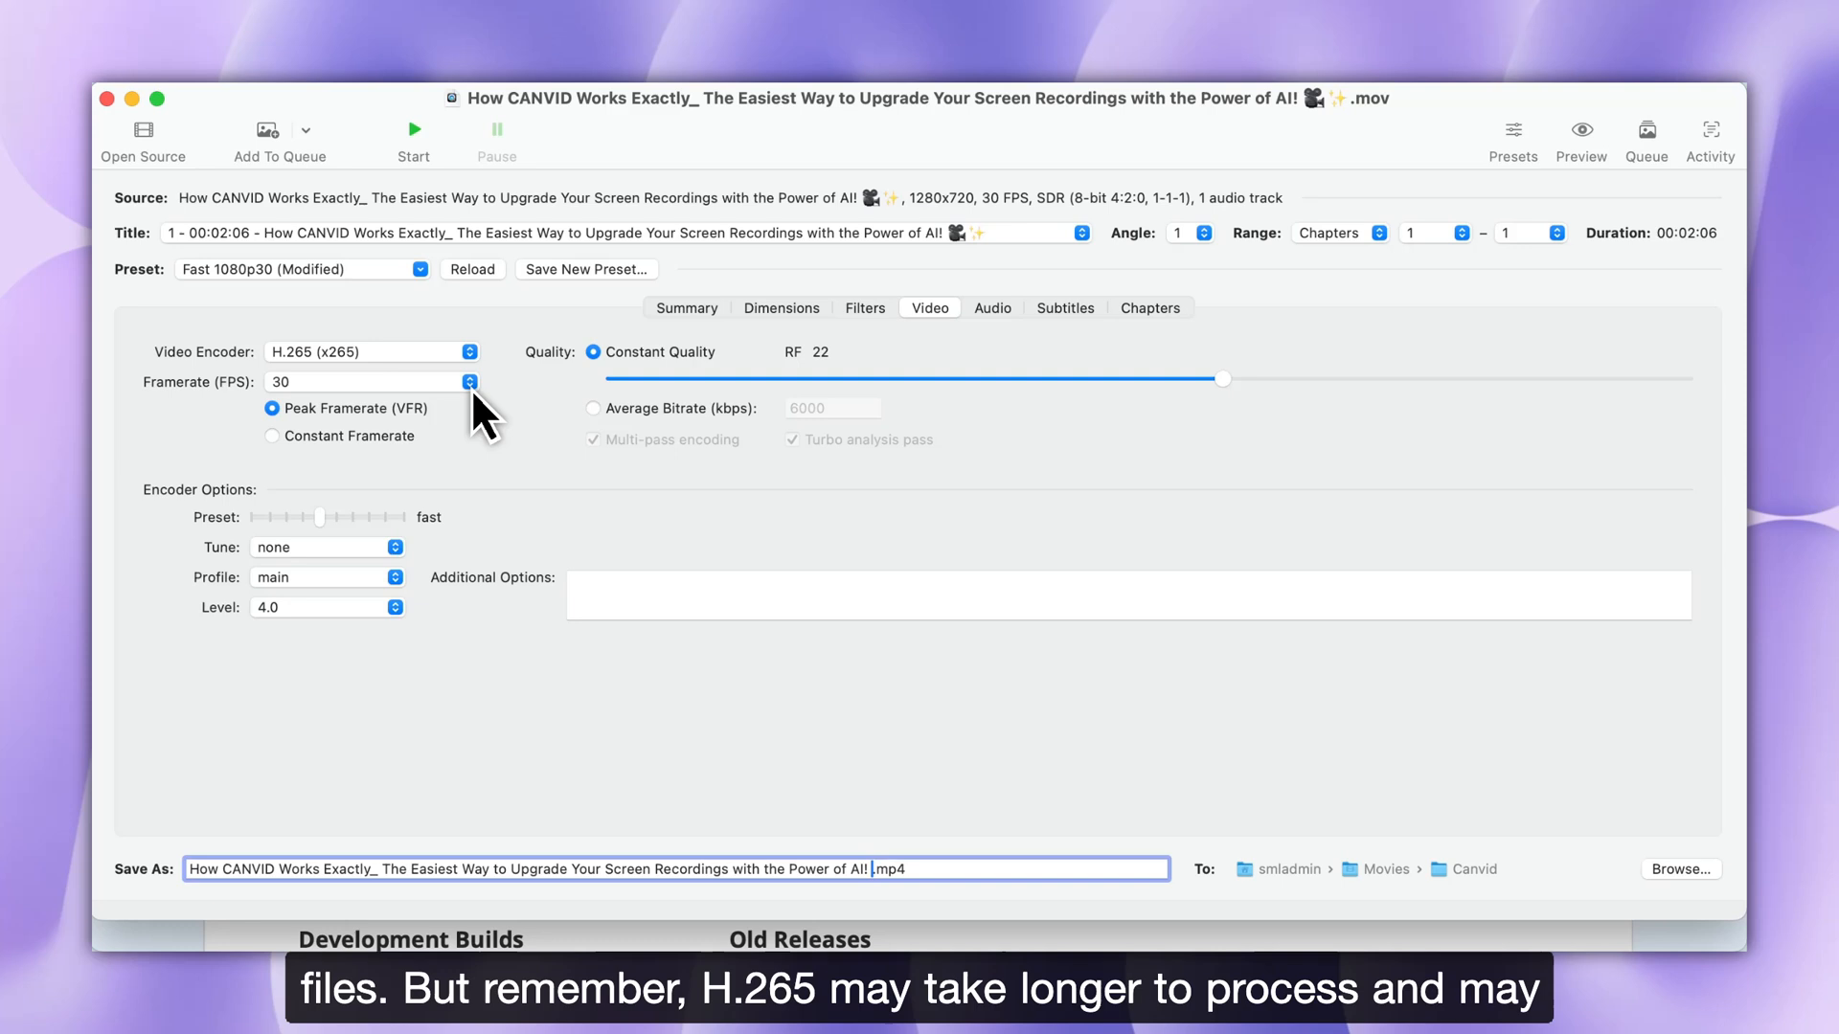
mouse_move(474, 389)
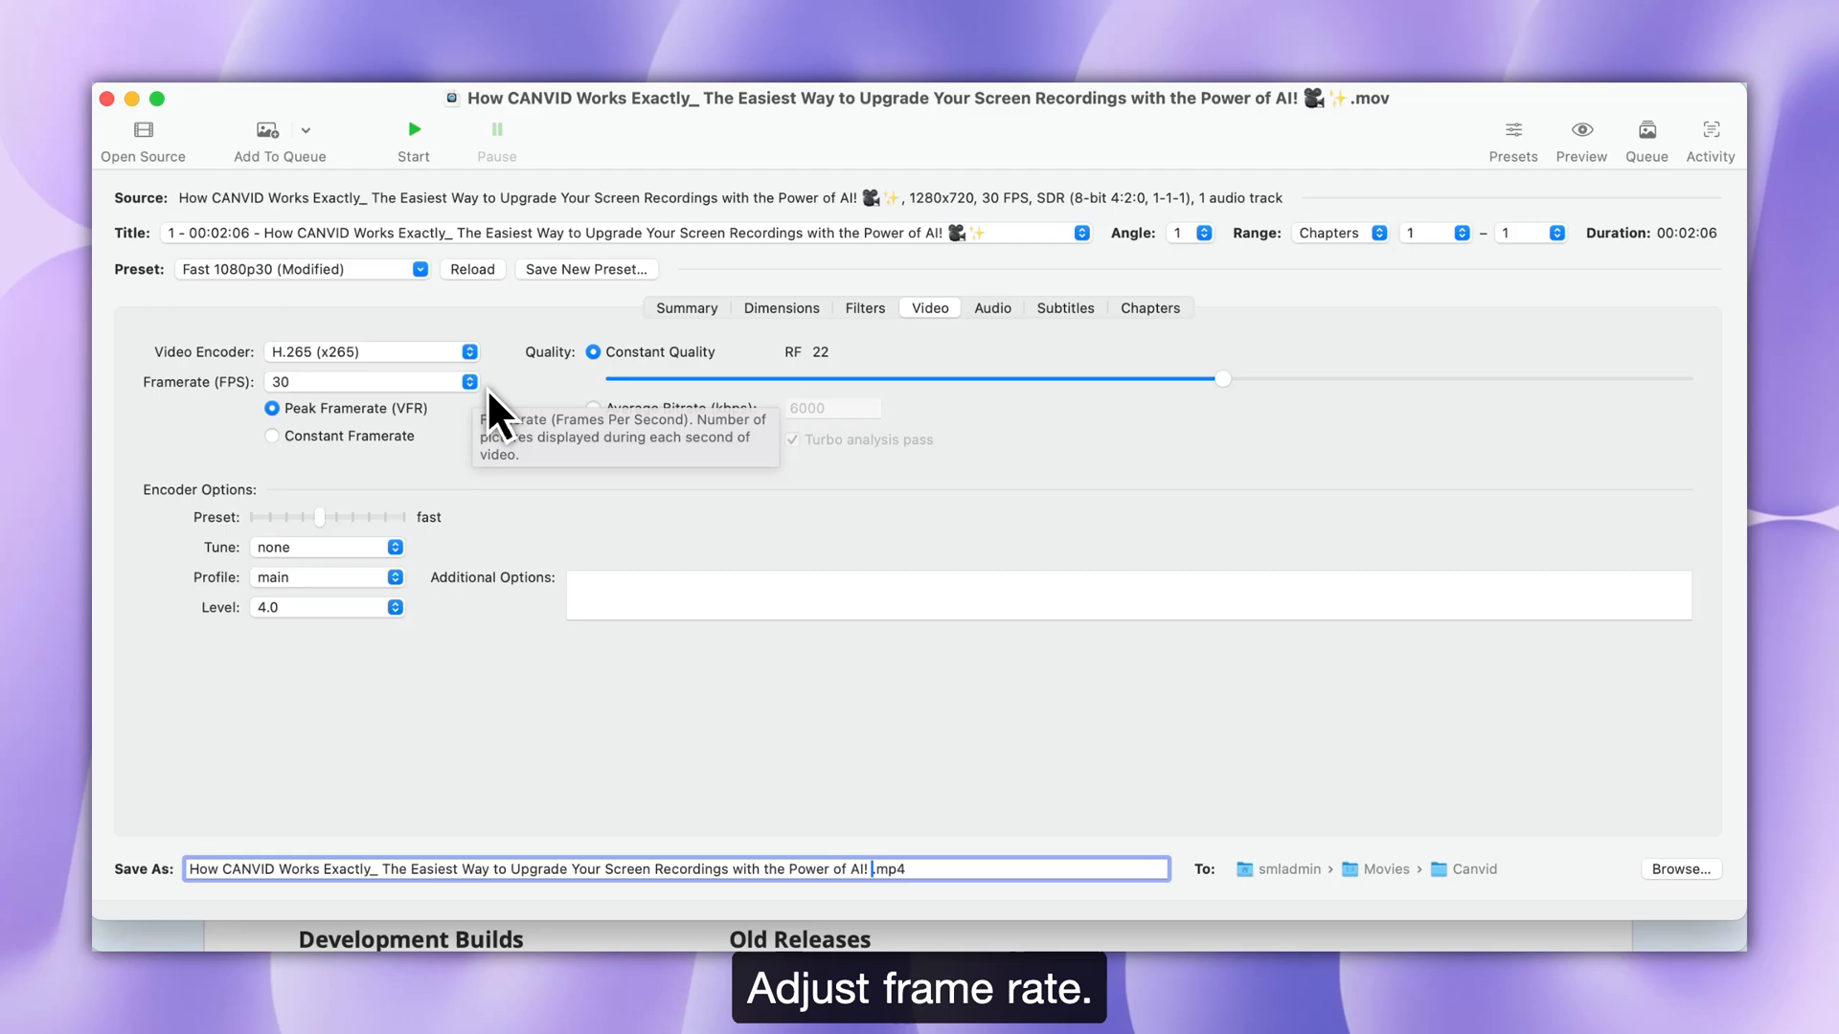
Keep 30 fps, make the frame rate constant and set constant quality to RF 22.
click(470, 382)
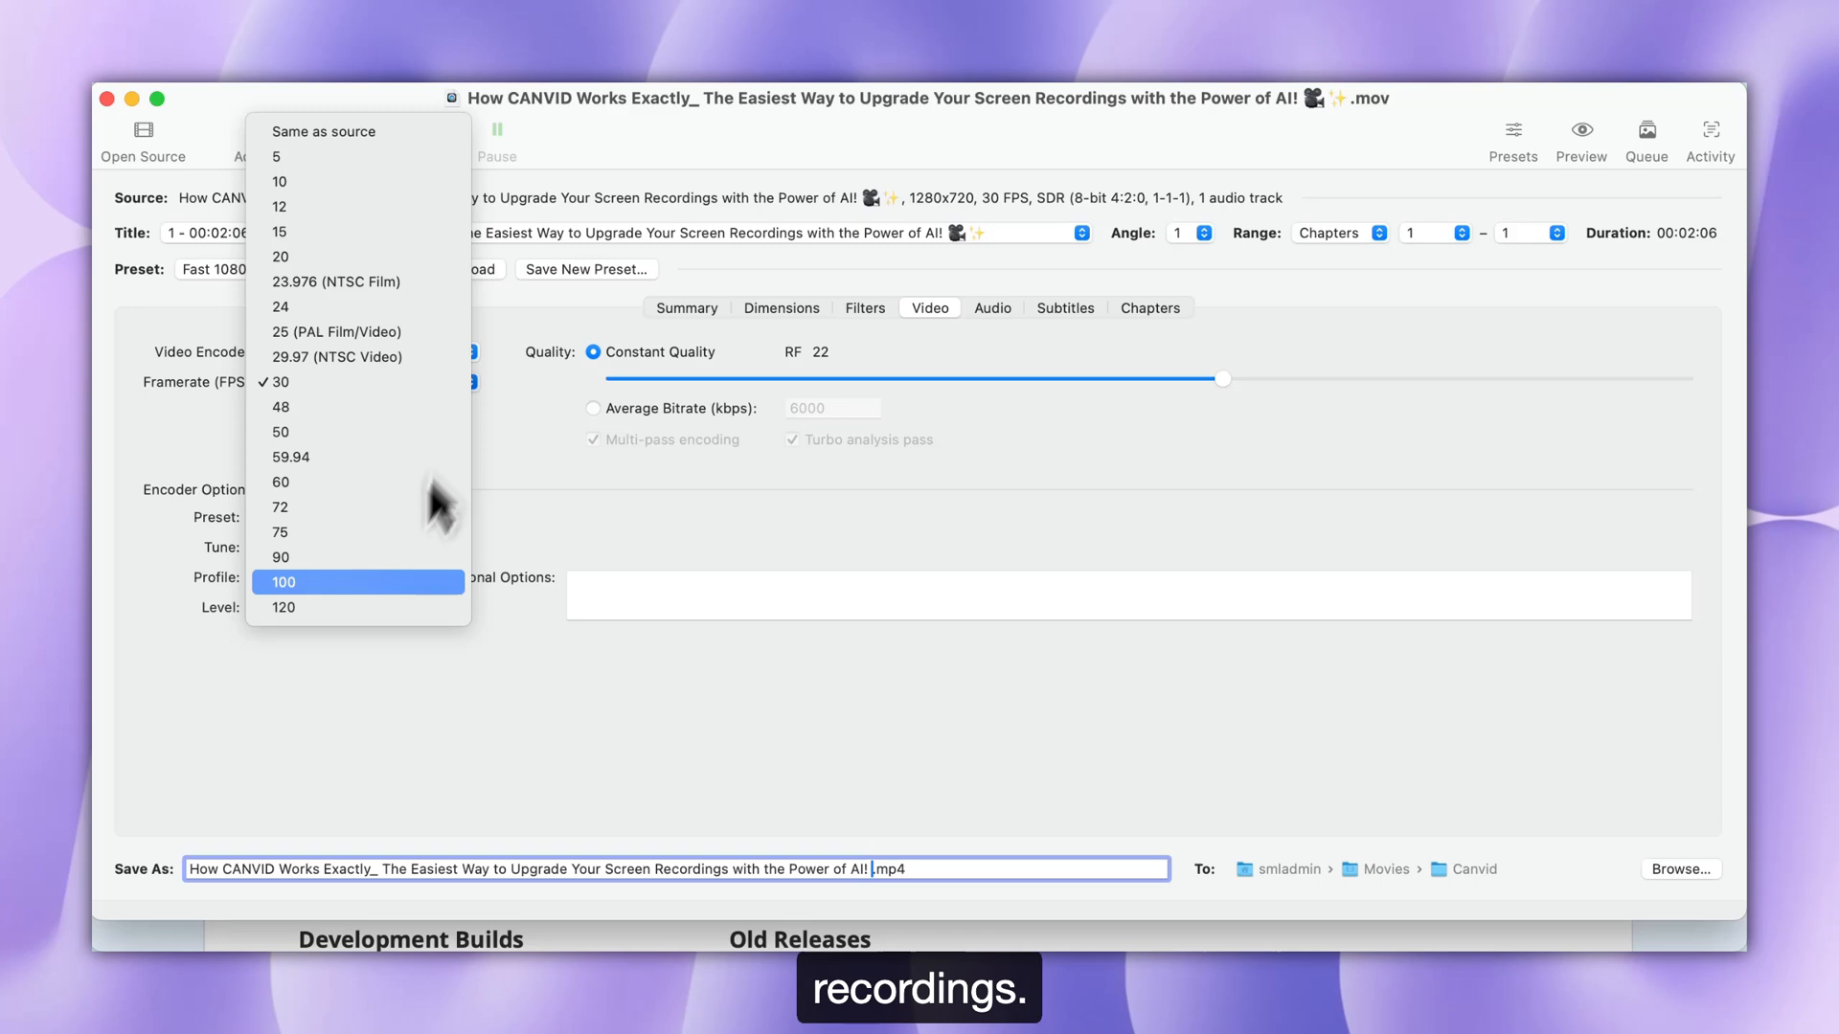
click(374, 385)
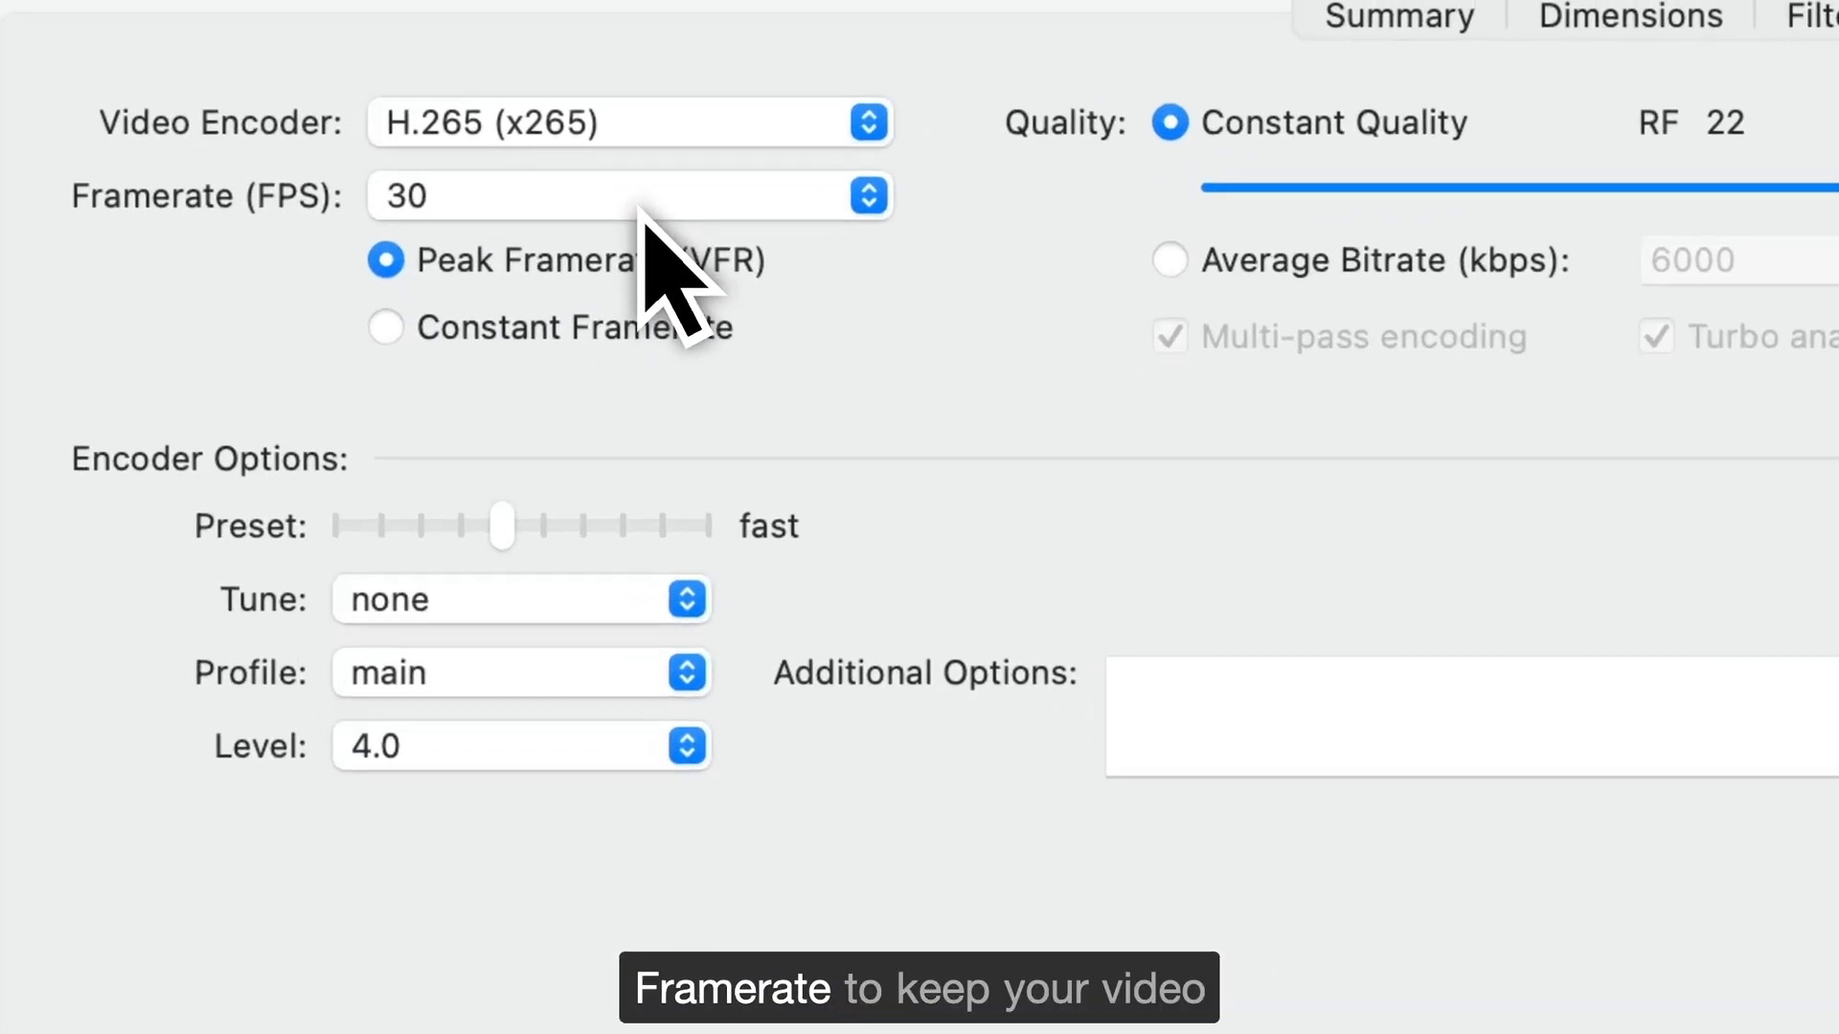
click(391, 324)
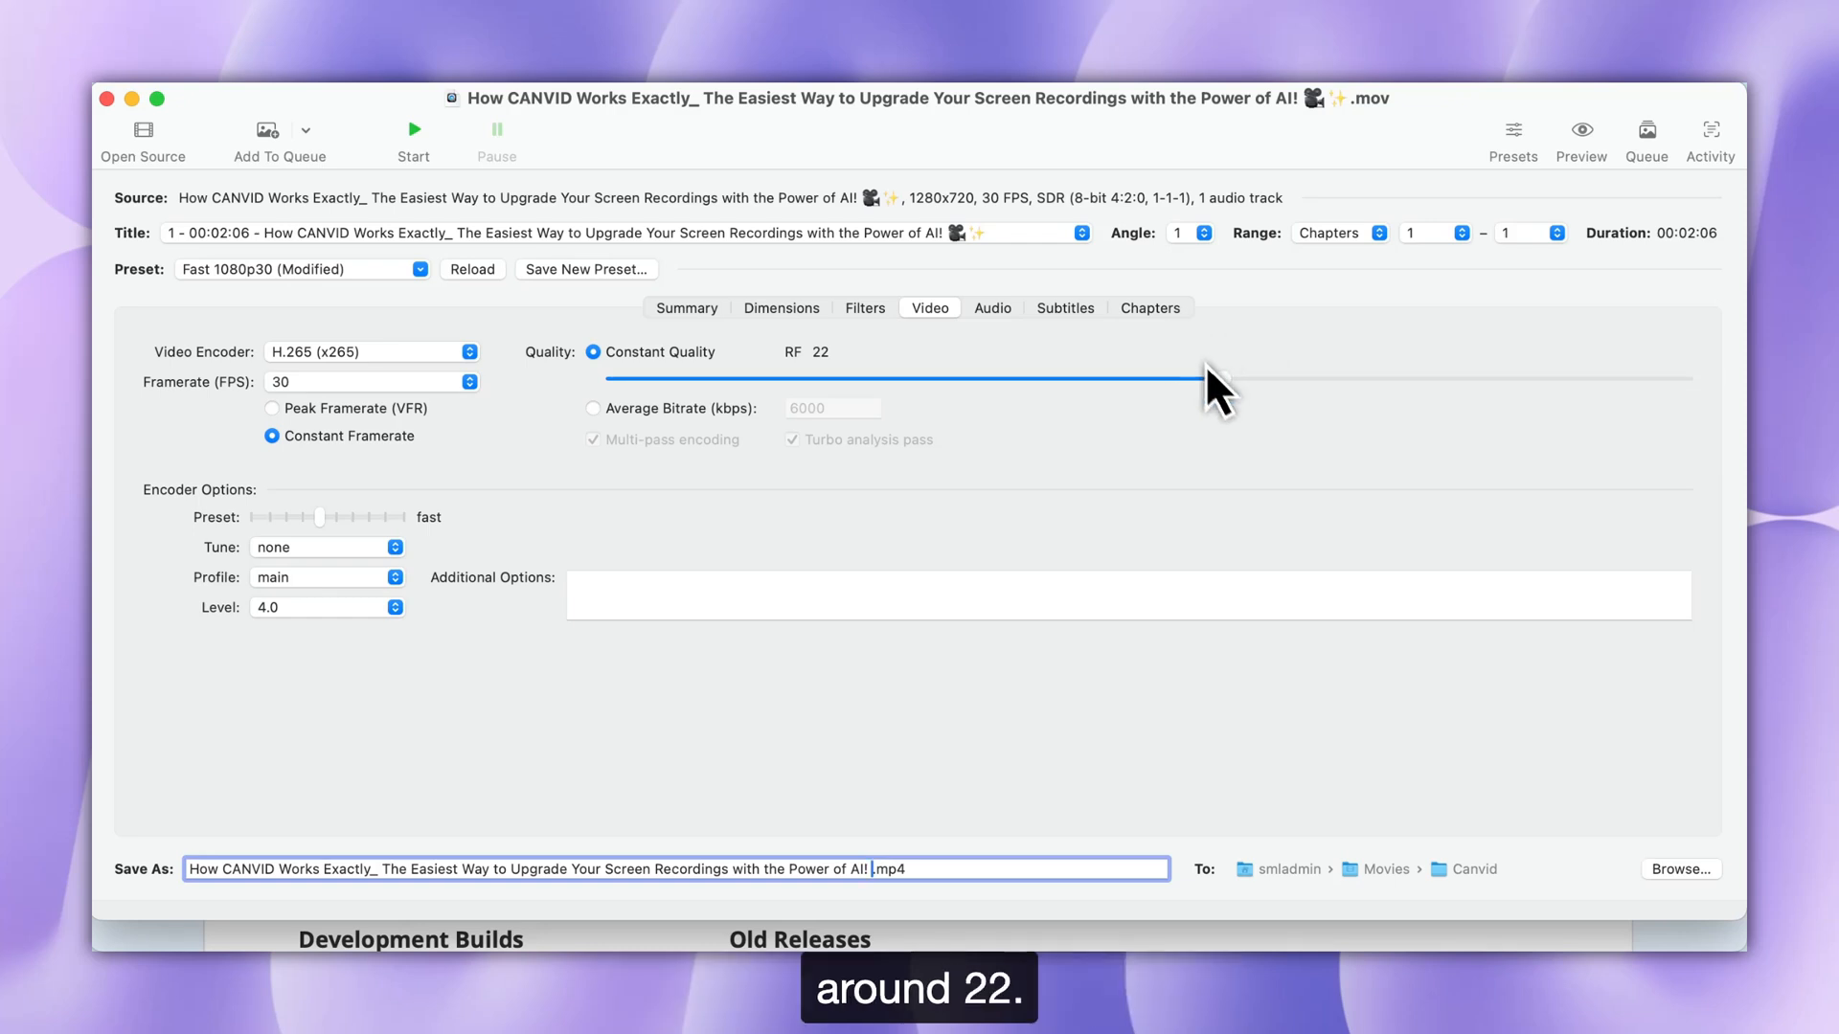
drag(1164, 375, 1205, 378)
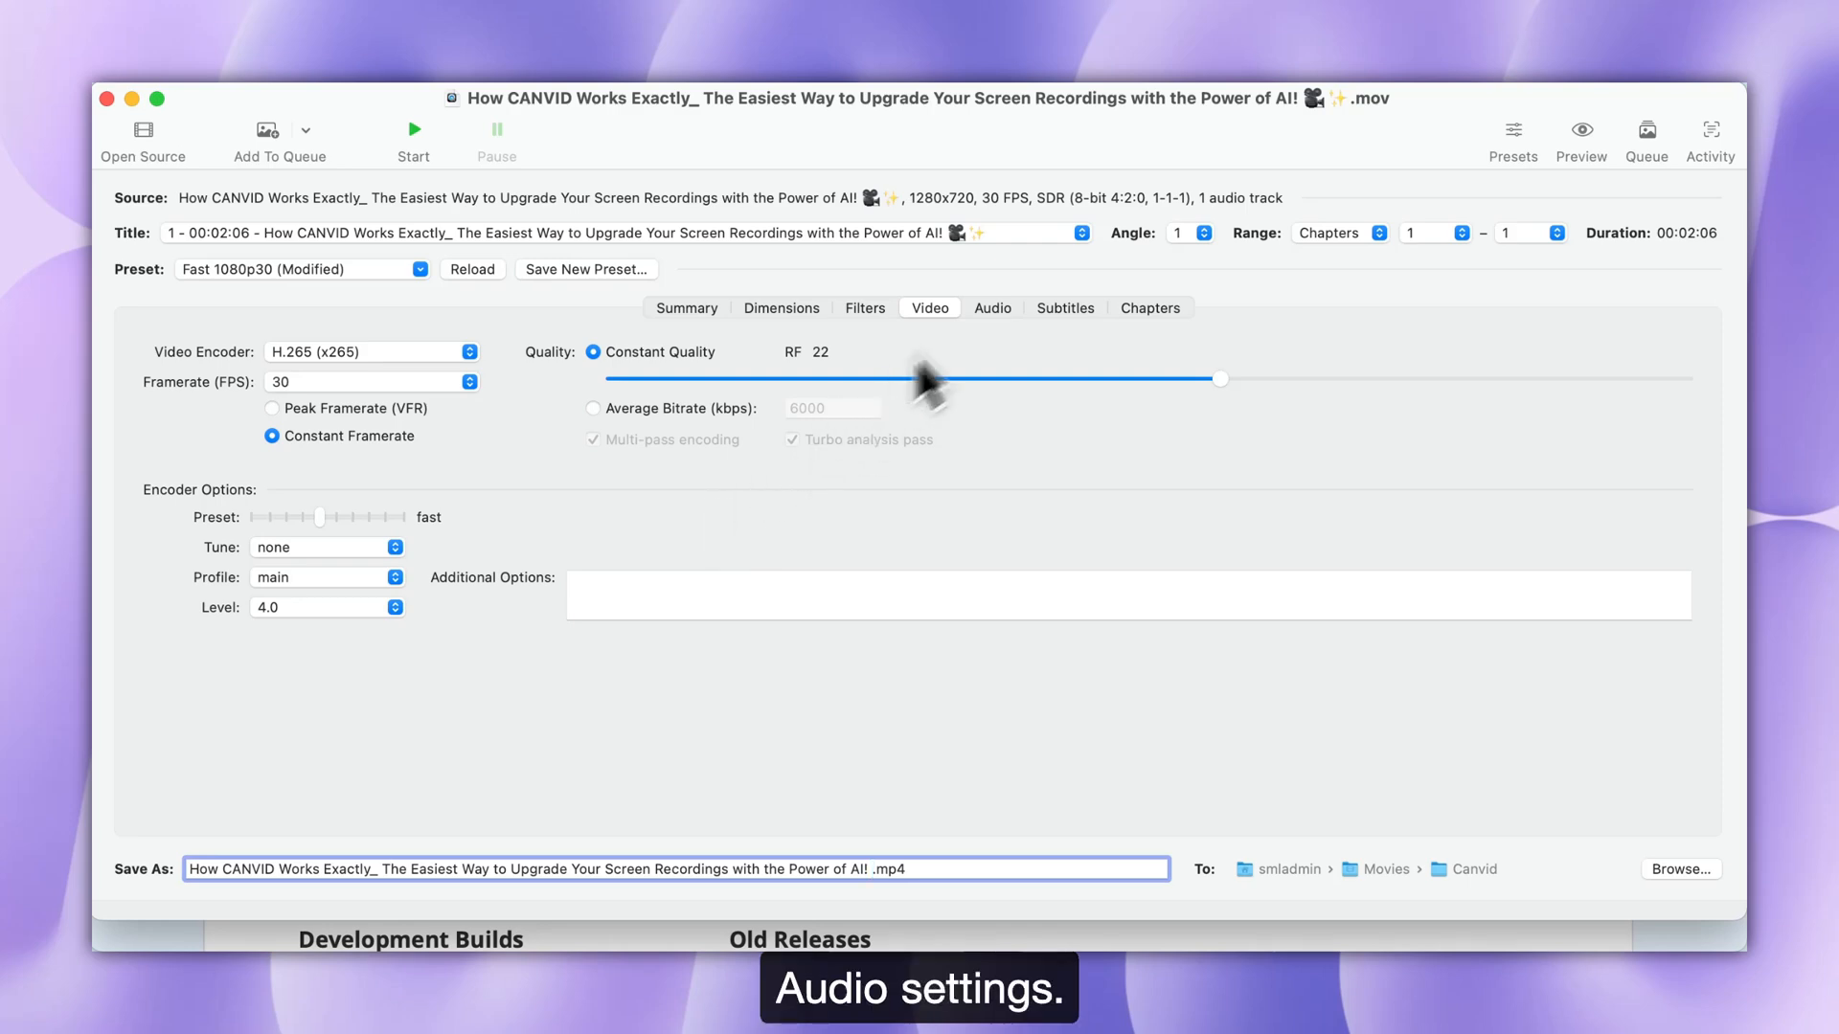
Keep the audio codec as AAC (CoreAudio) and lower its bitrate to 128 kbps.
click(992, 307)
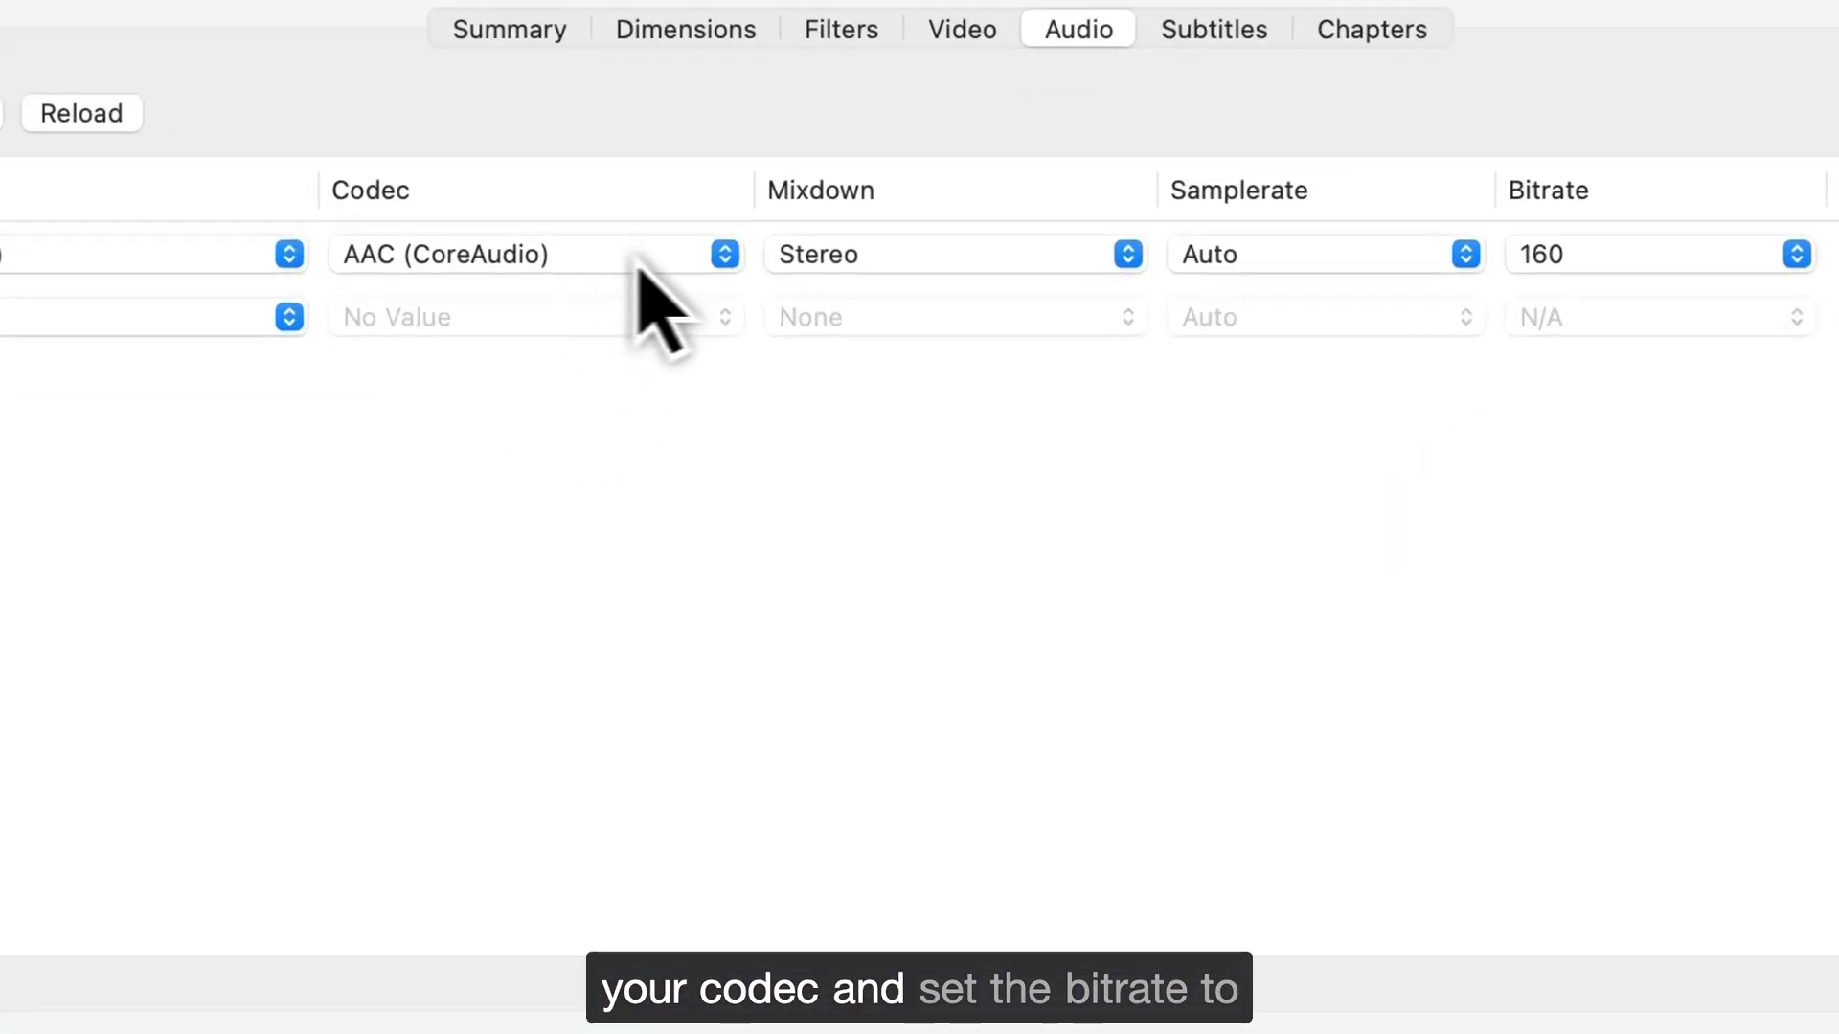
click(800, 429)
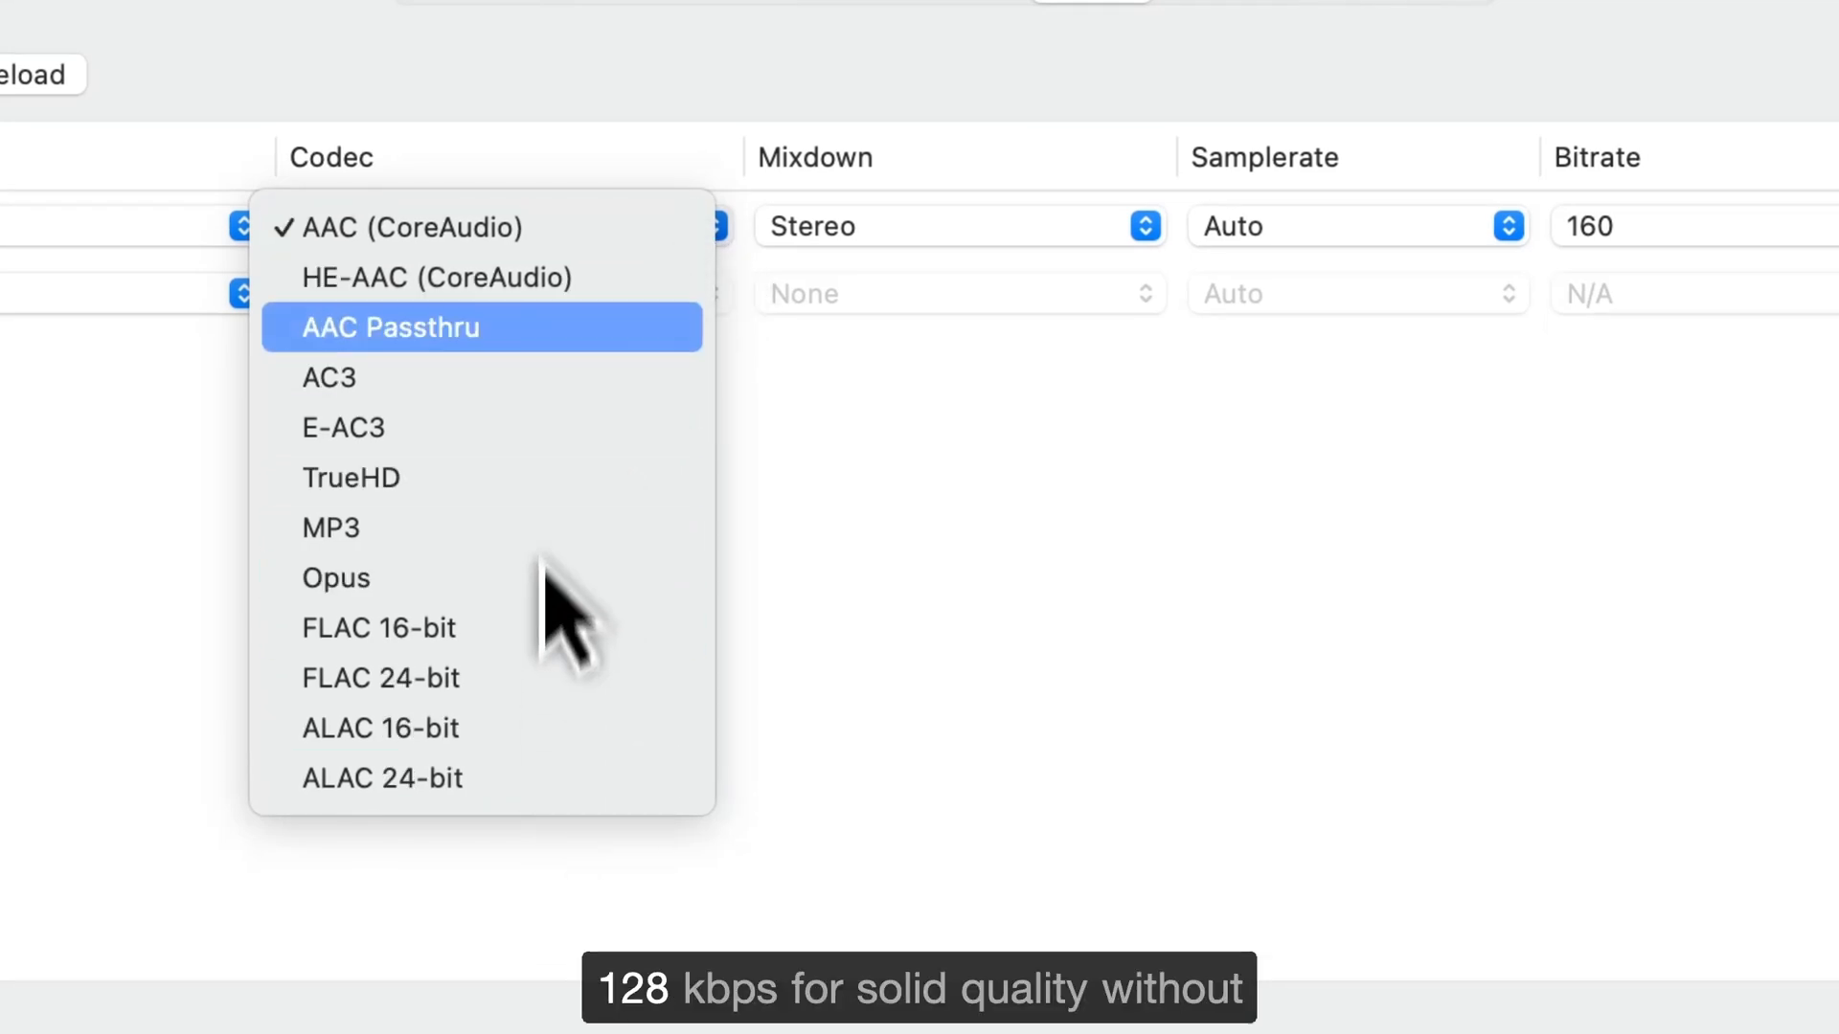
click(575, 227)
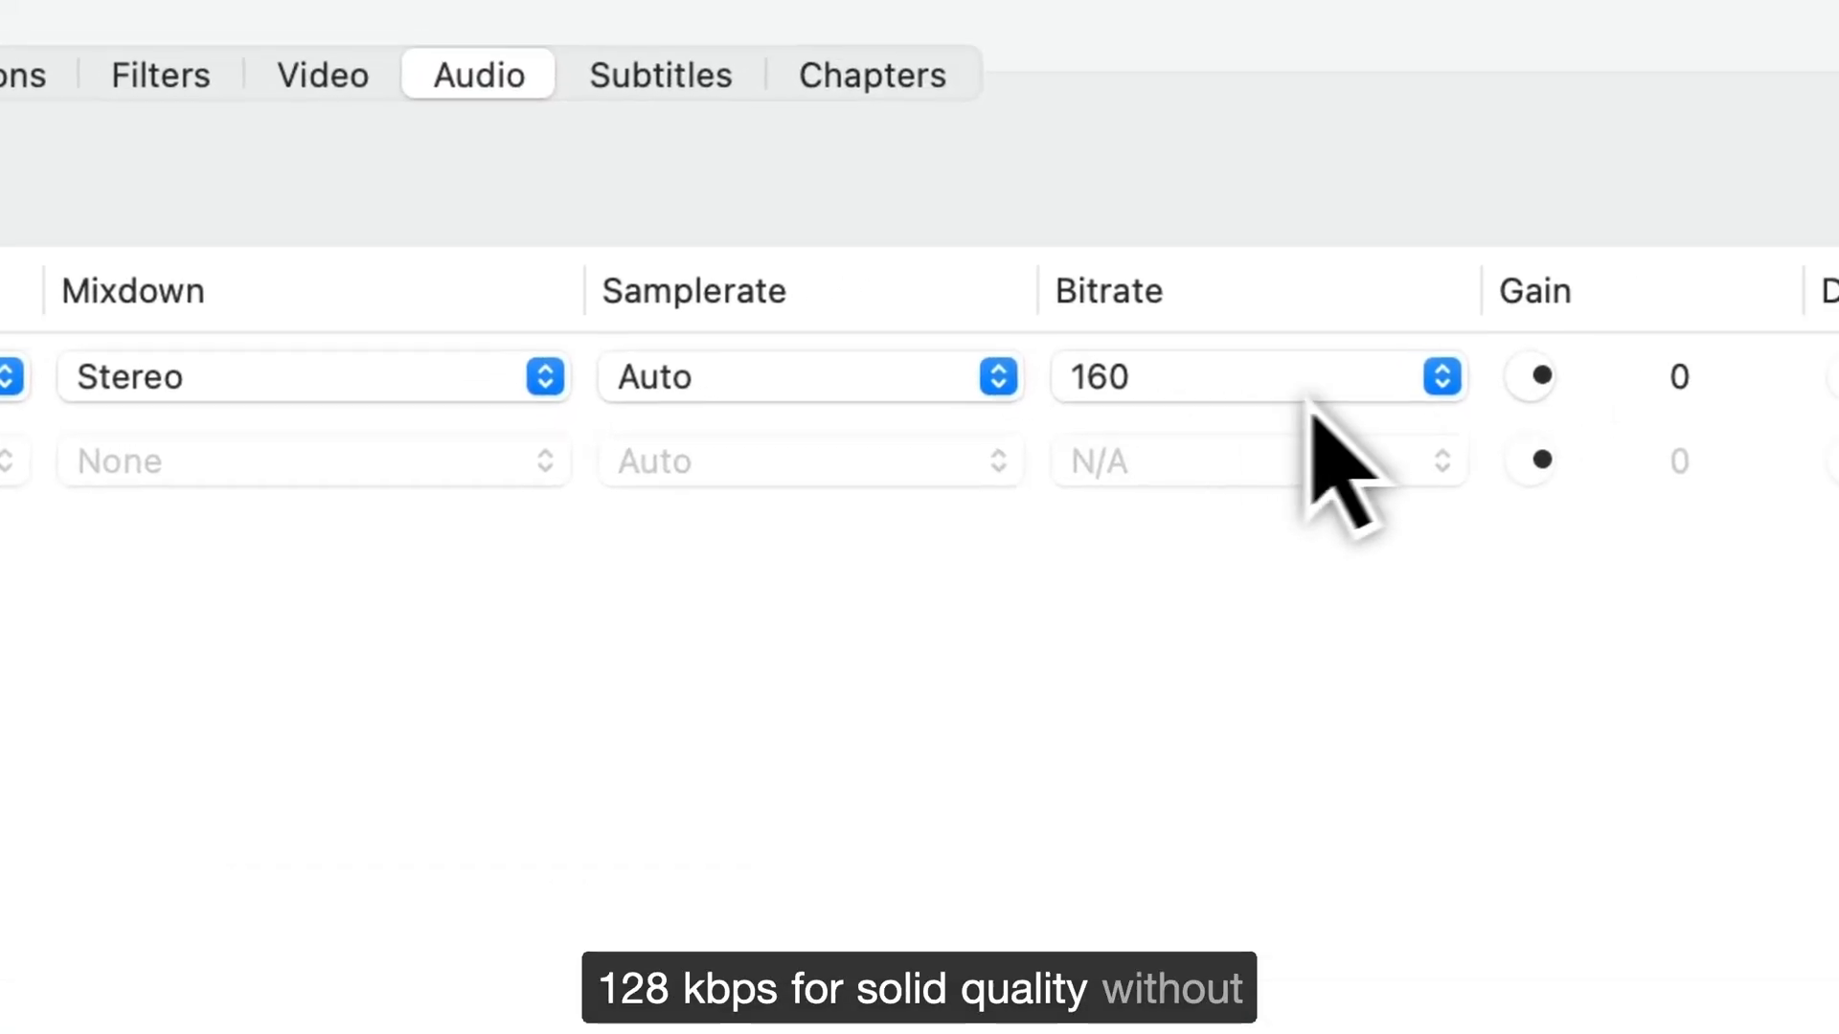
click(1336, 416)
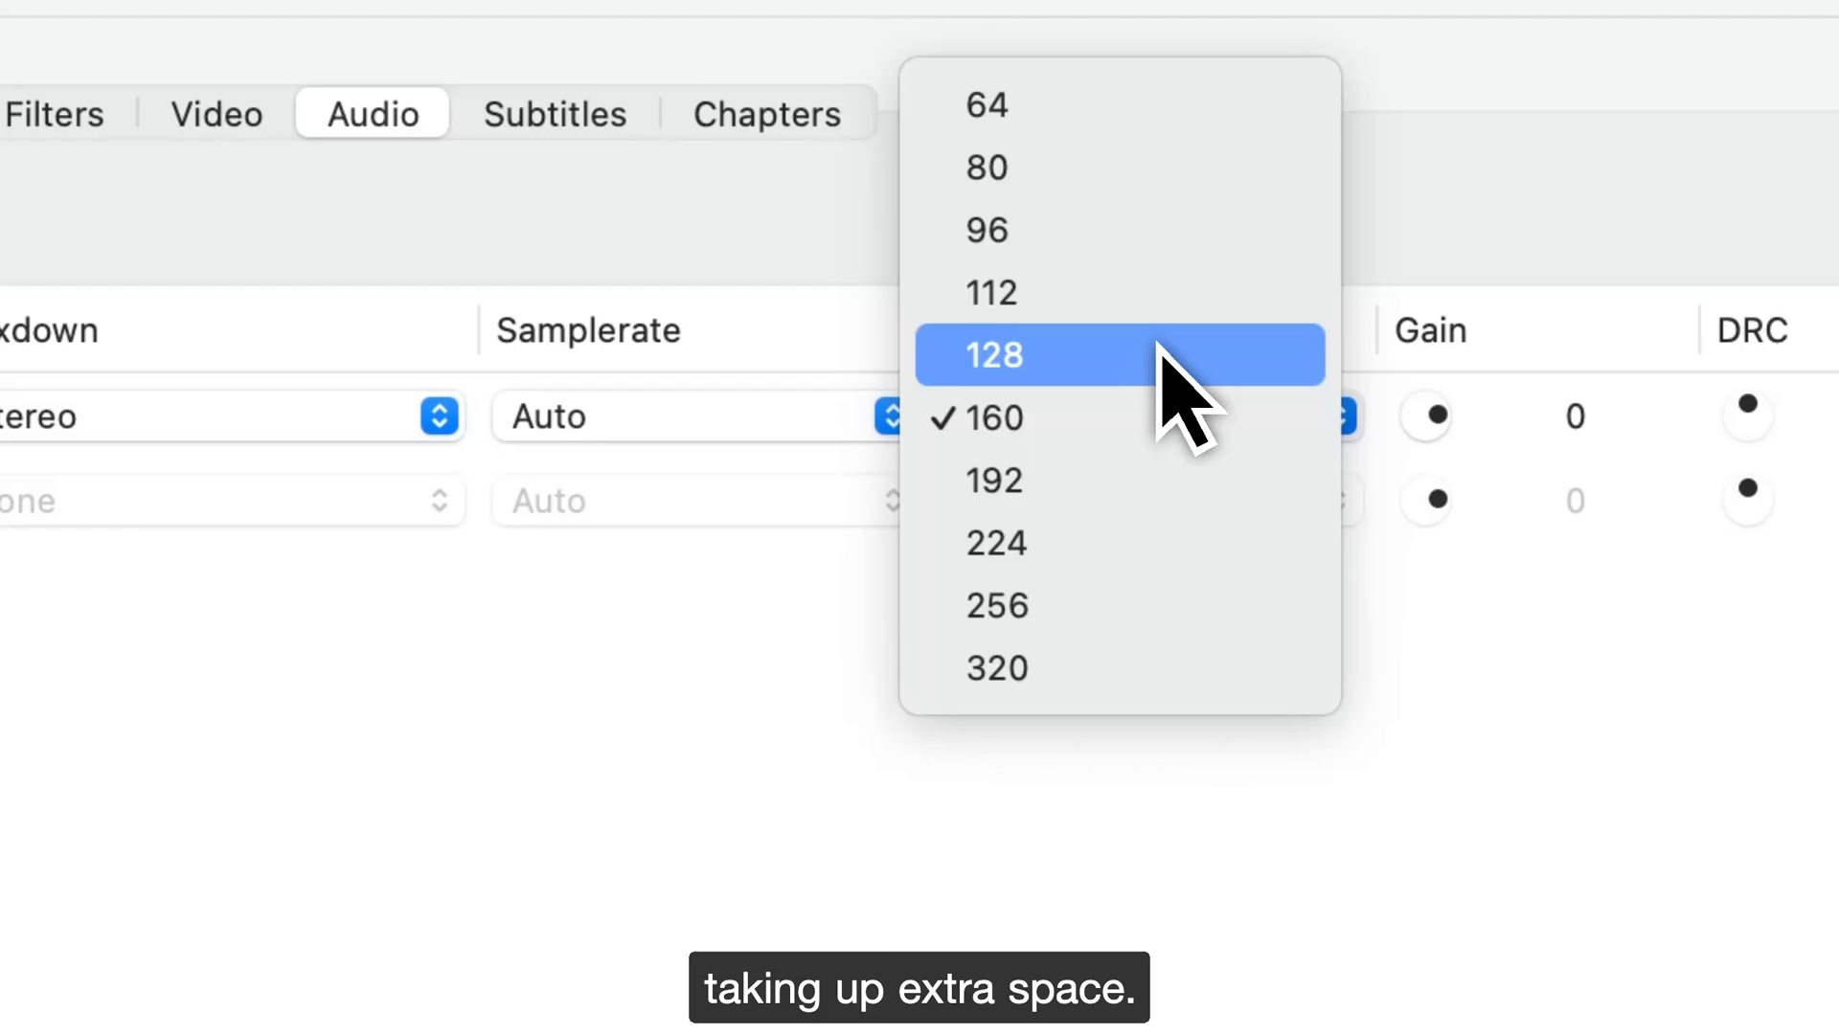
click(1150, 353)
click(1680, 404)
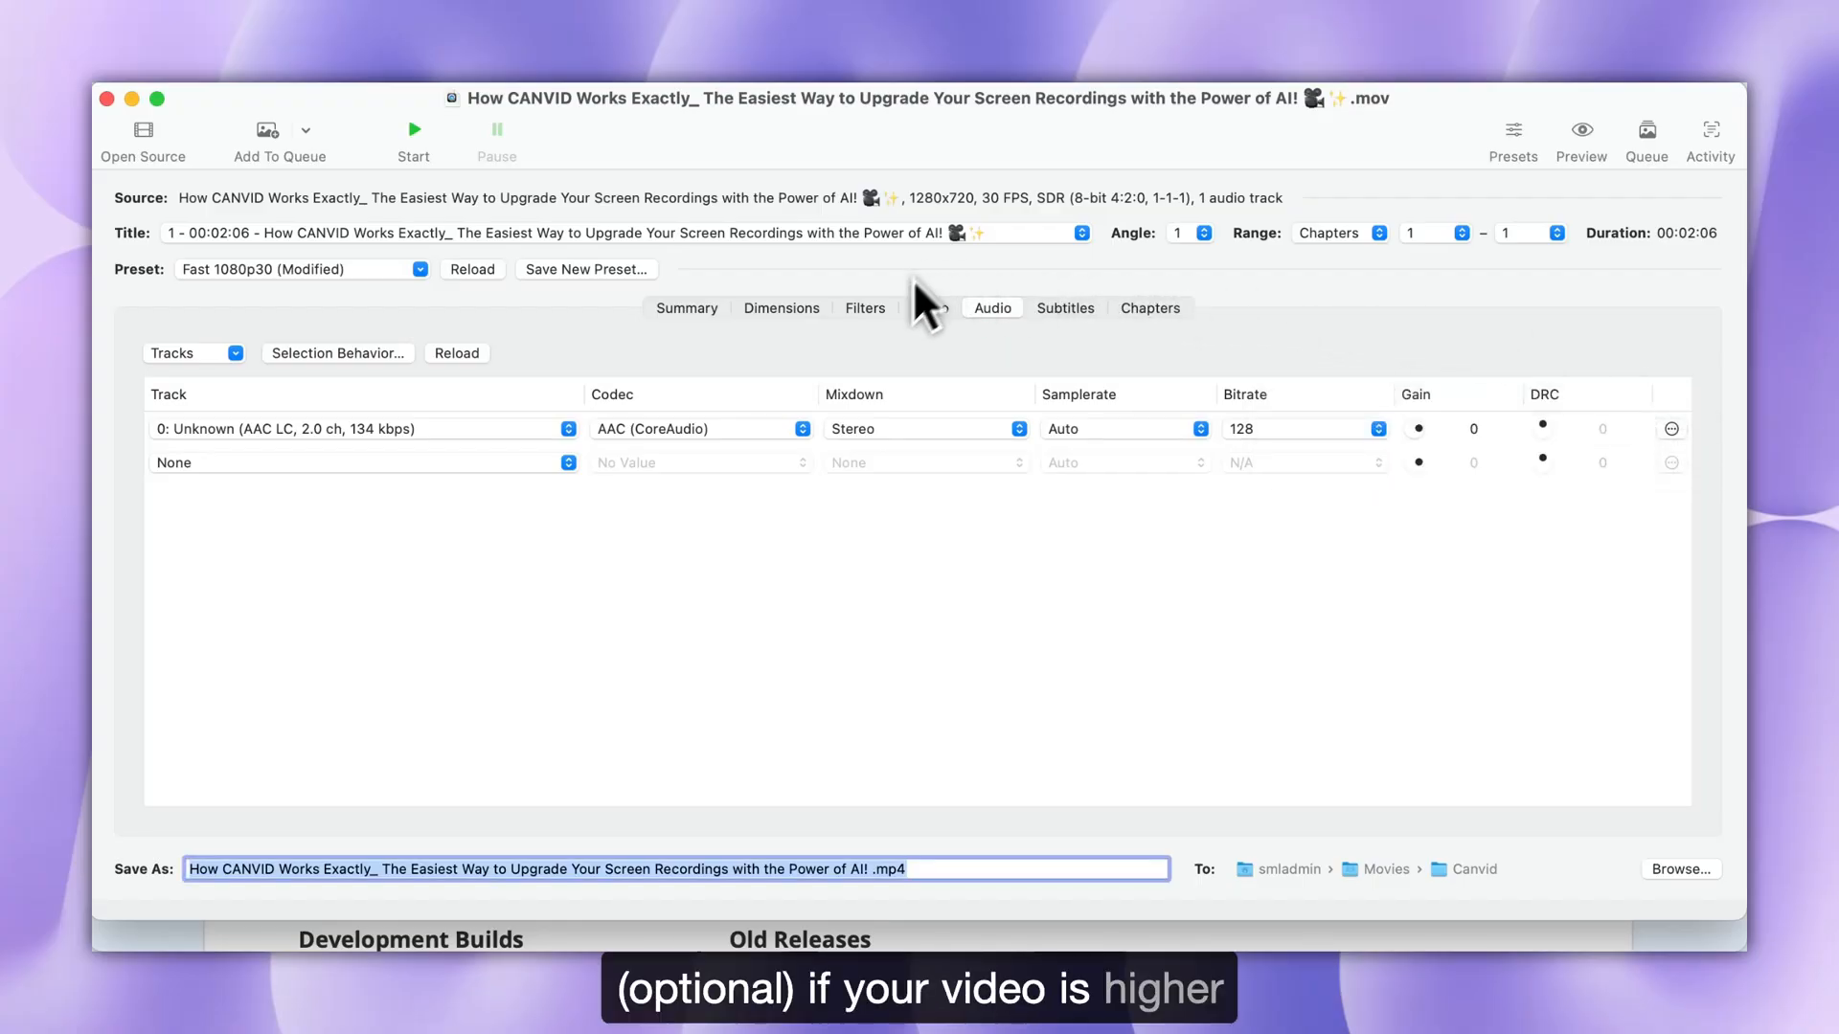
Set the Dimensions resolution limit to 720p HD instead of 1080p HD.
click(780, 308)
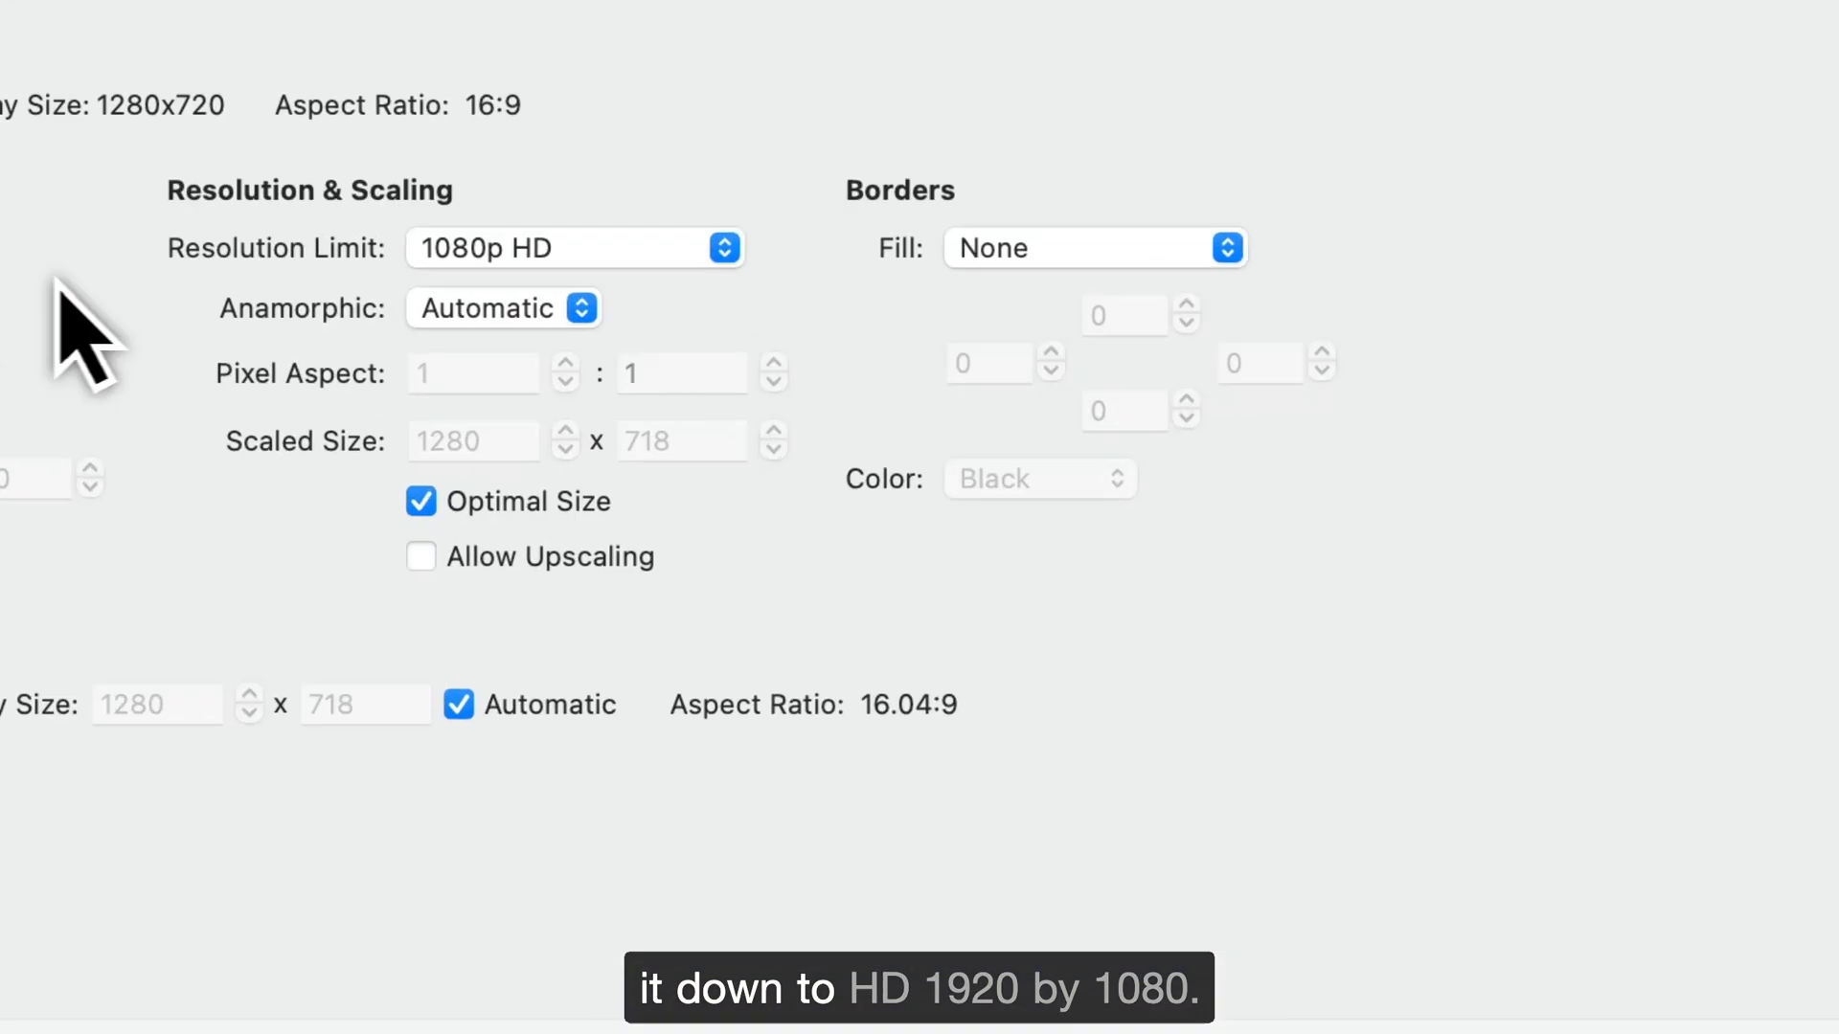
click(728, 149)
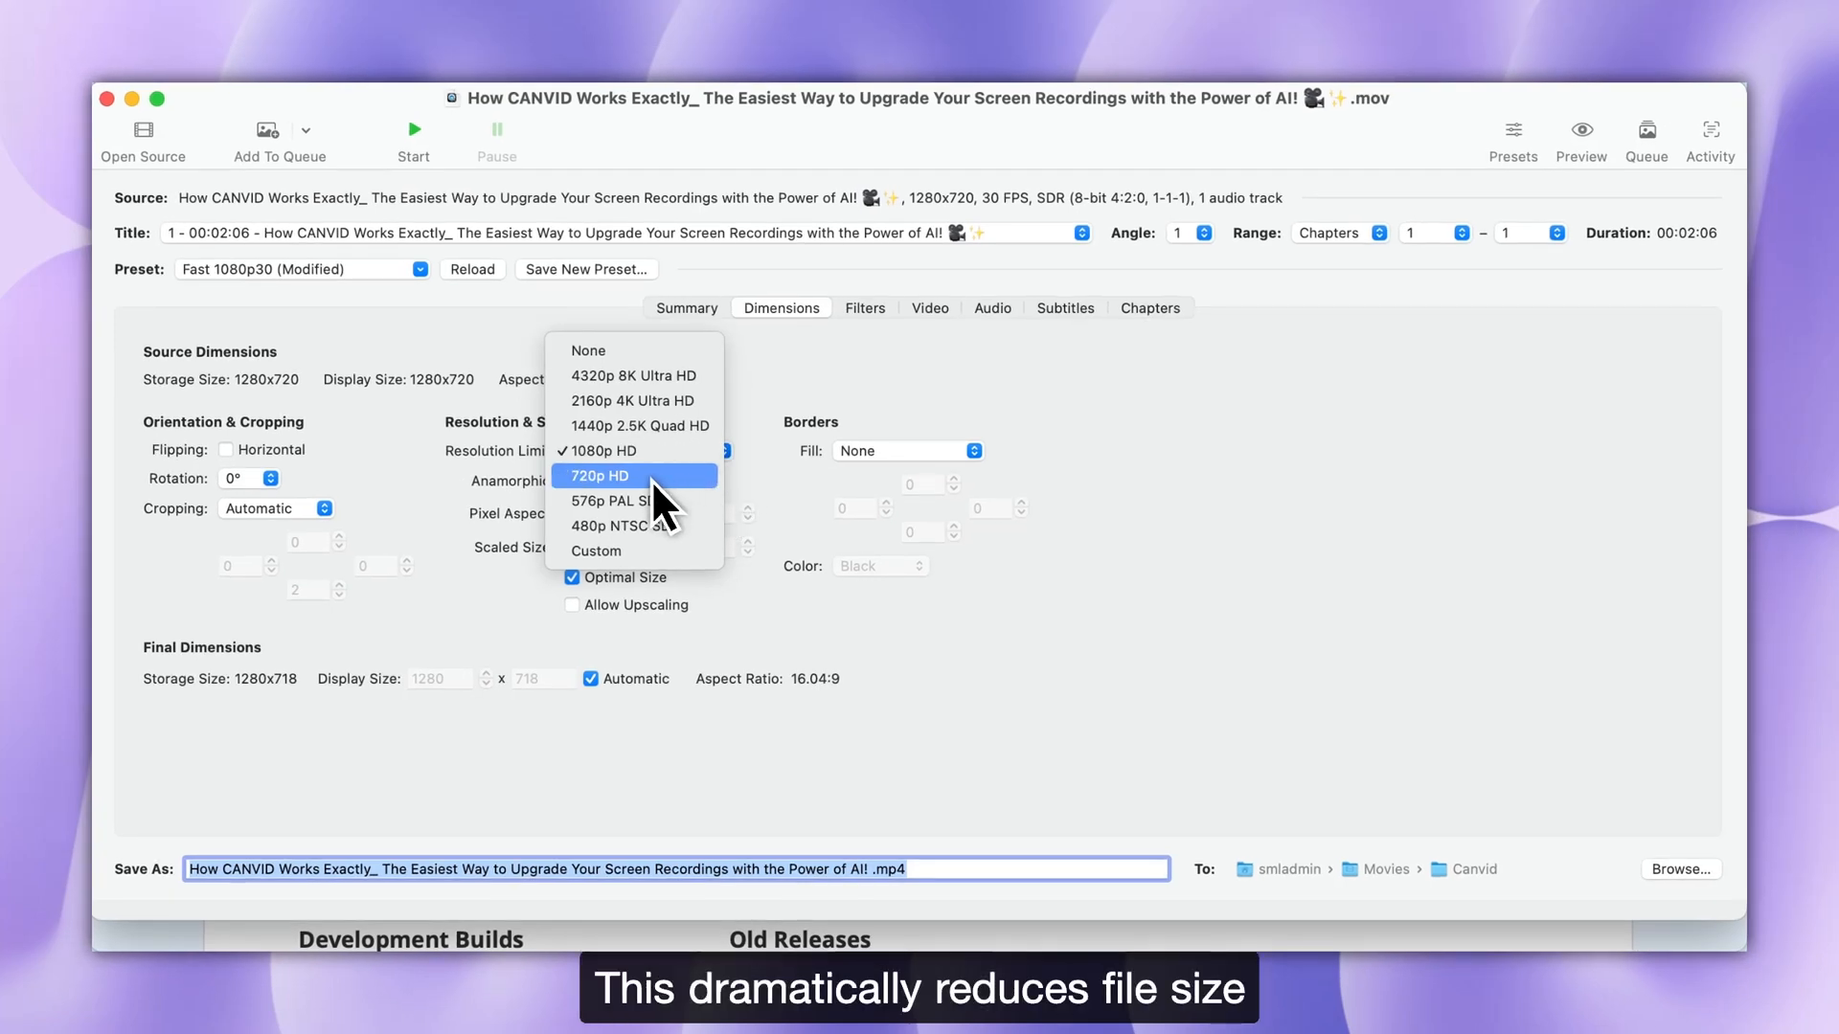
click(651, 480)
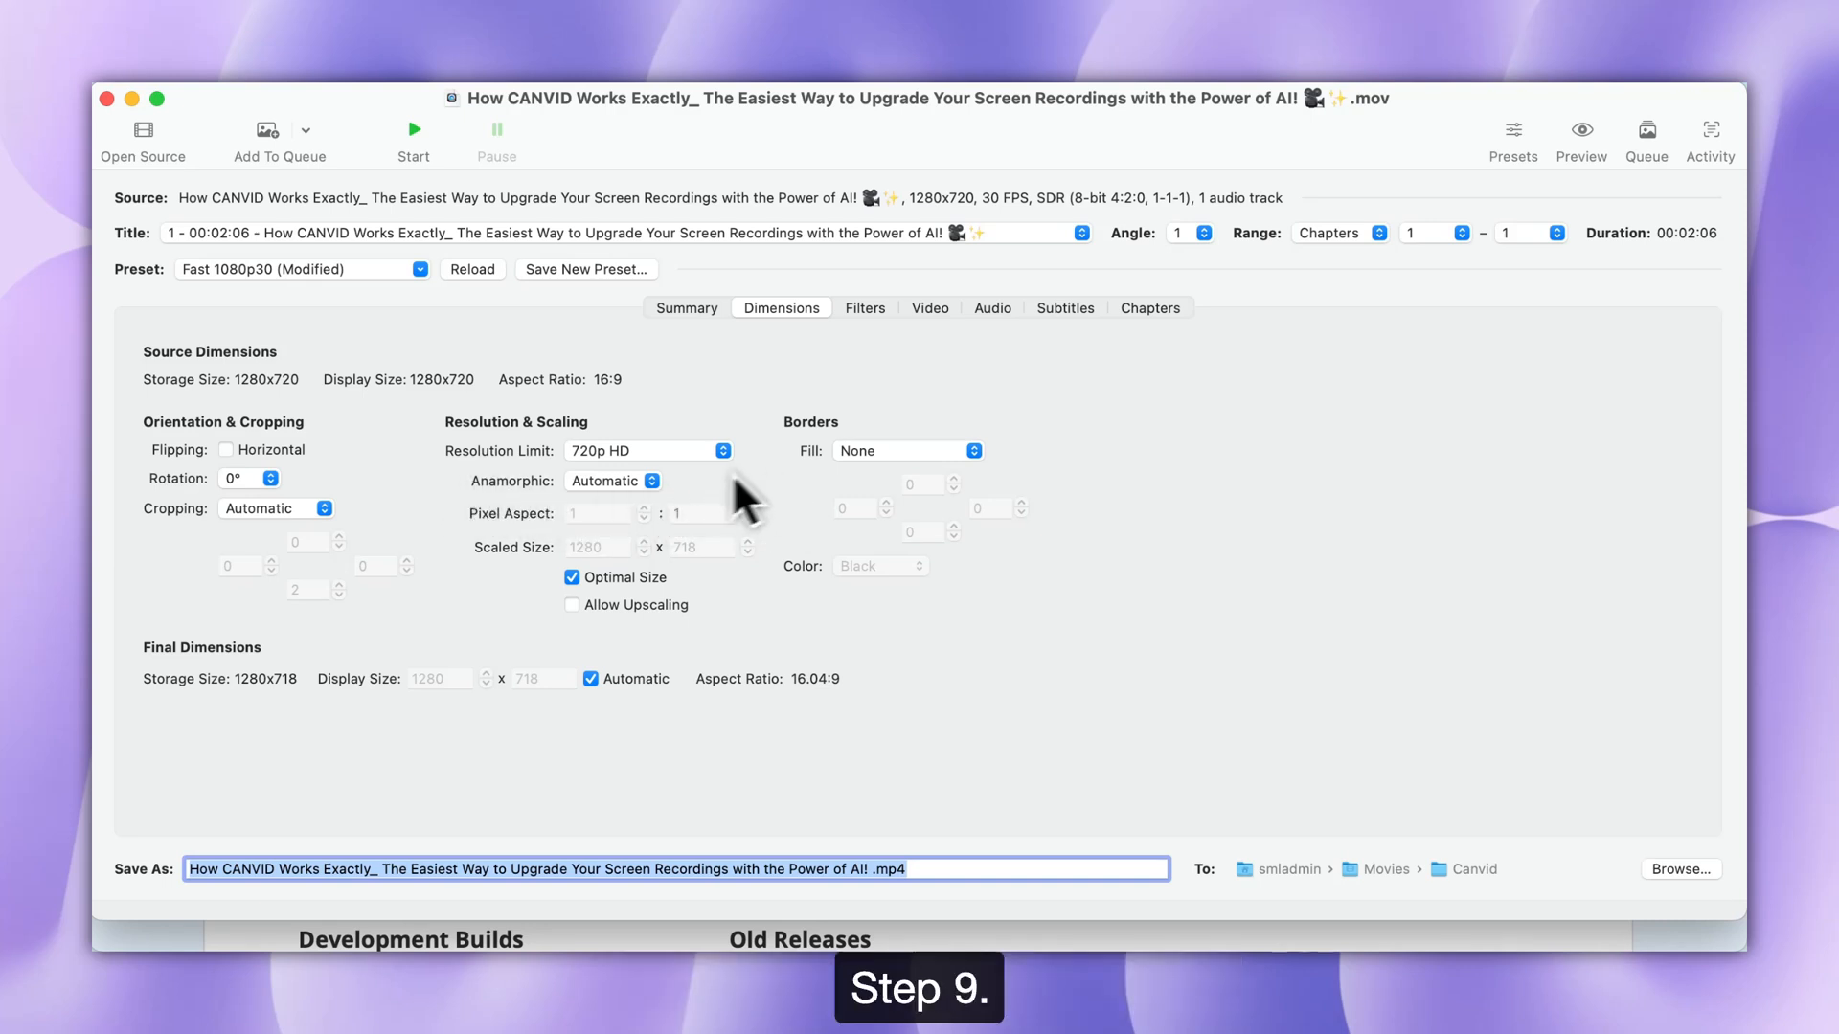
Start encoding the CANVID recording to the compressed MP4.
click(416, 128)
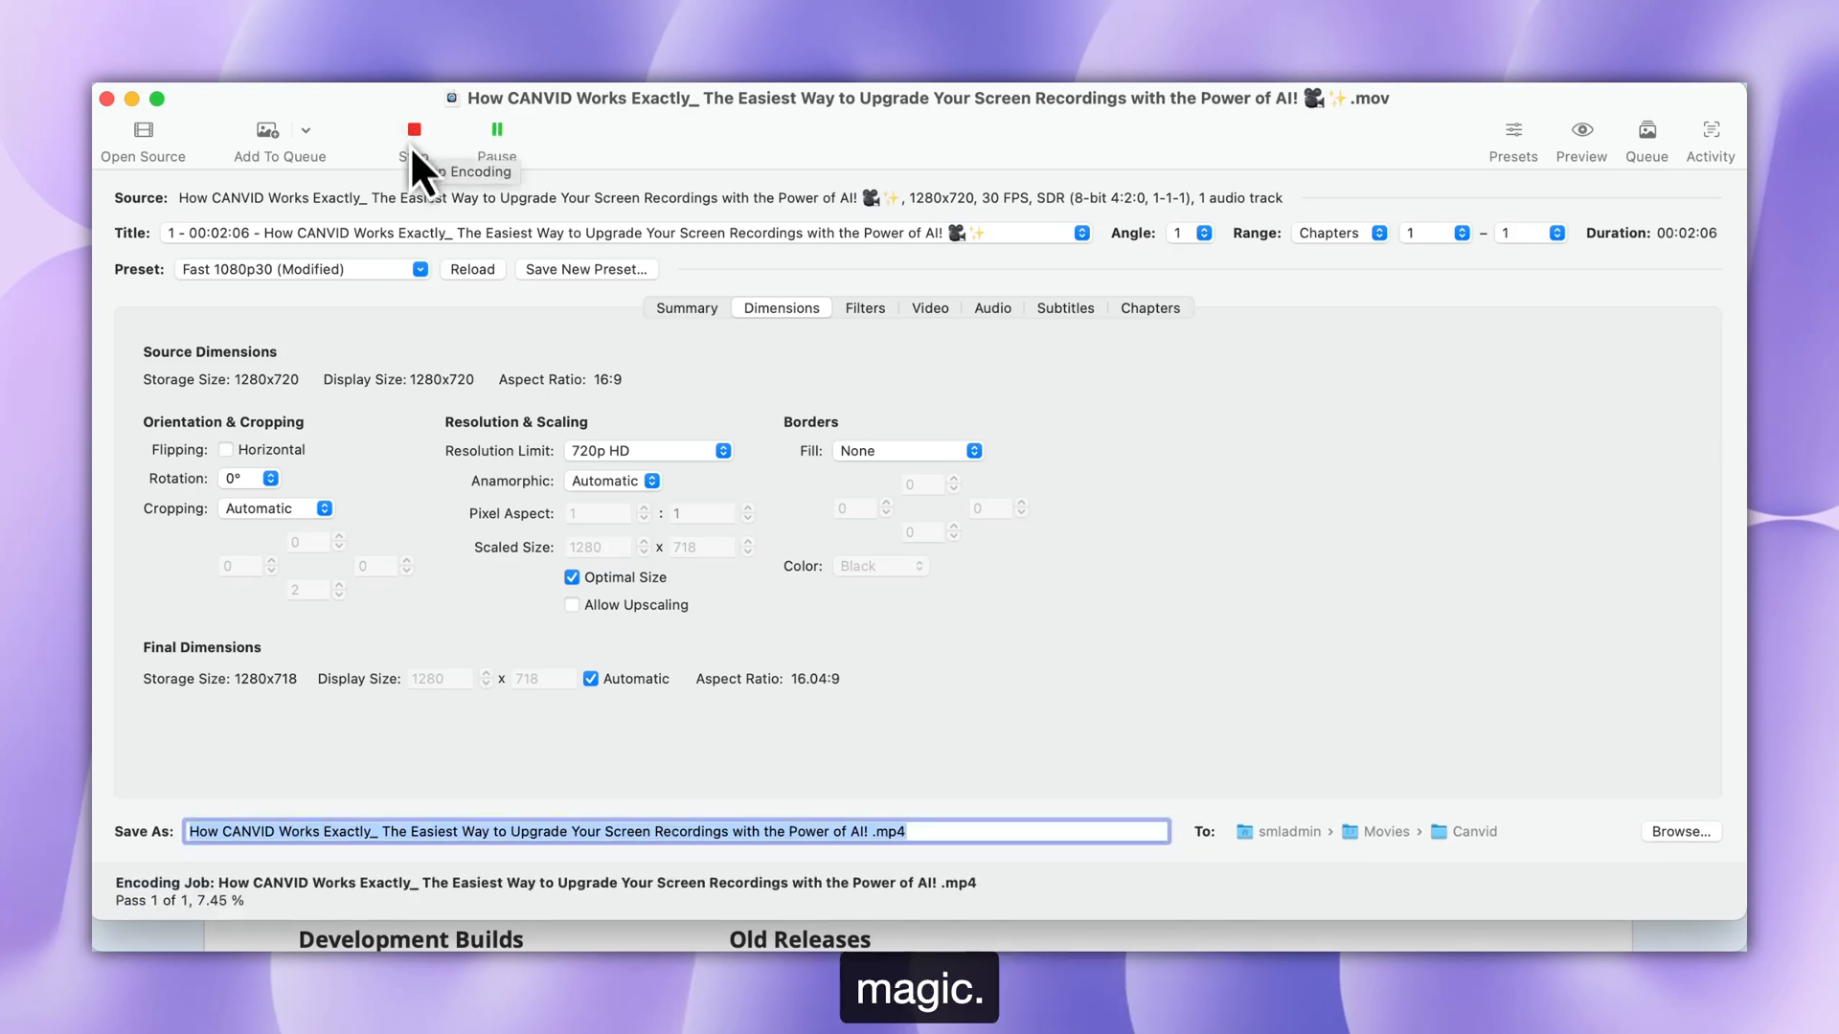